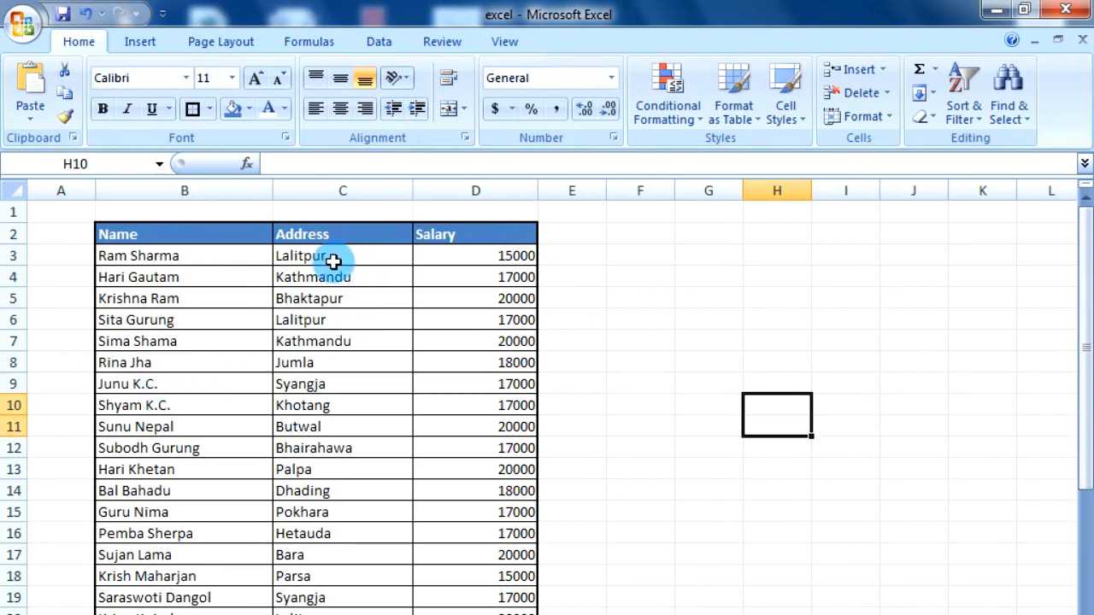
# Look through the name, address and salary table down to the Total and Exact Total rows
pyautogui.scroll(-4, 351, 472)
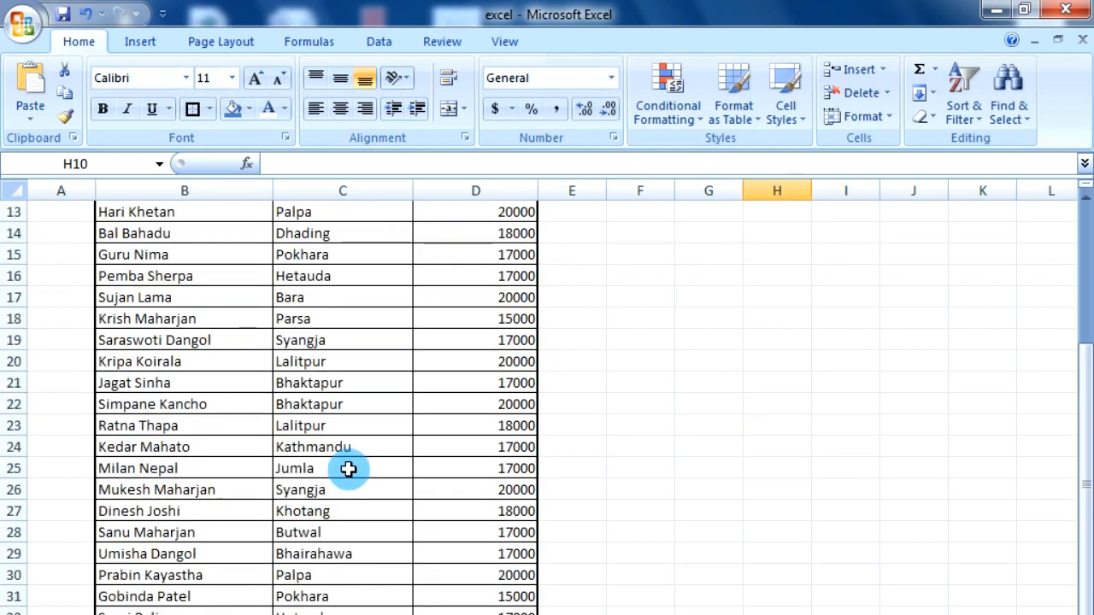
pyautogui.scroll(-5, 349, 467)
pyautogui.scroll(9, 349, 466)
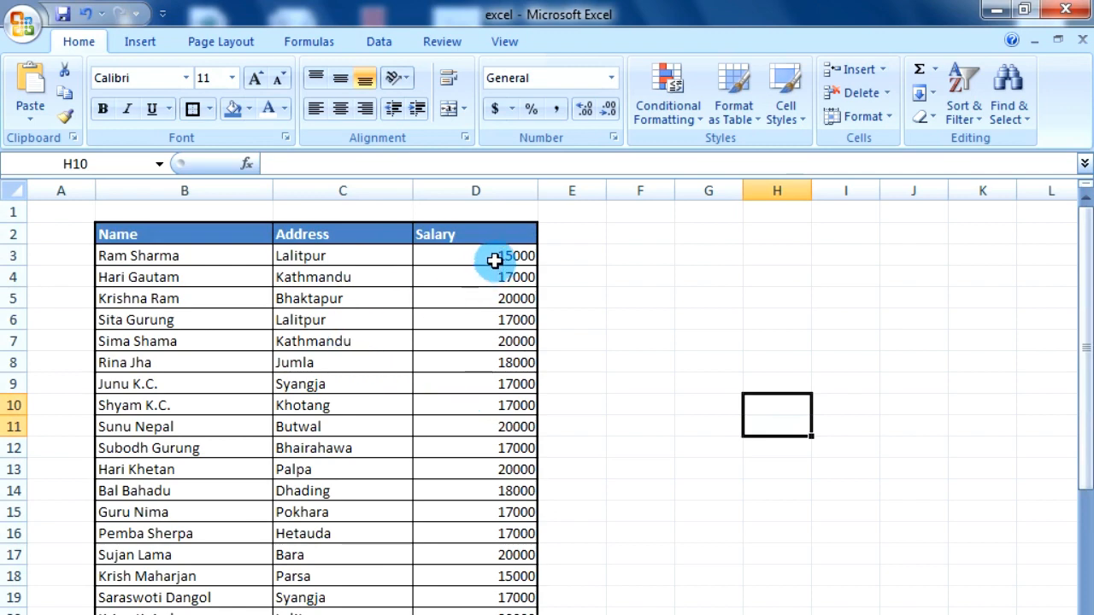
pyautogui.scroll(-12, 475, 421)
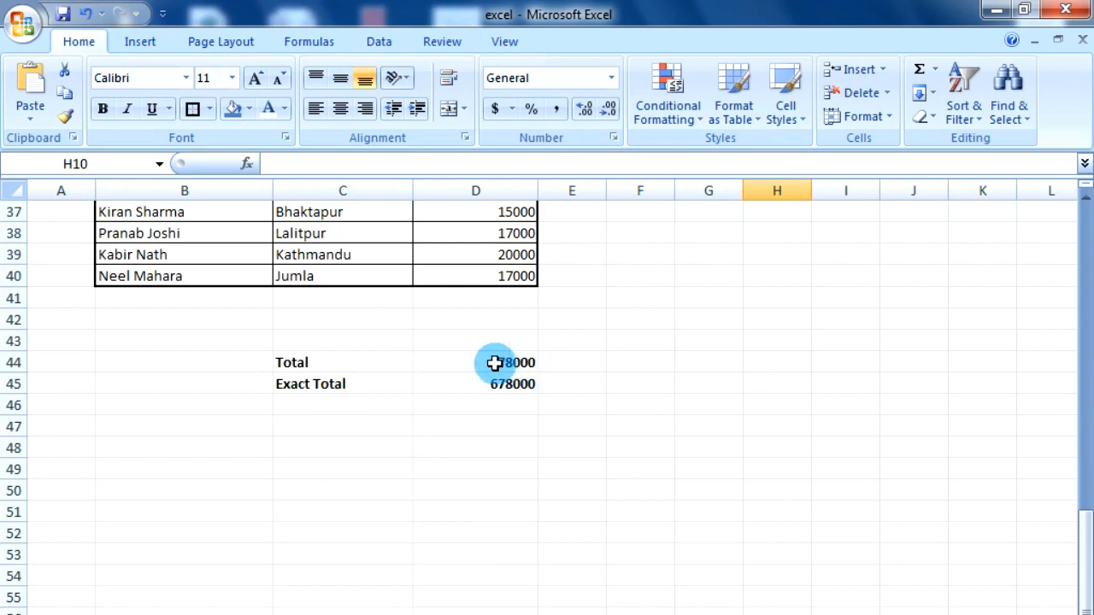
pyautogui.scroll(12, 457, 388)
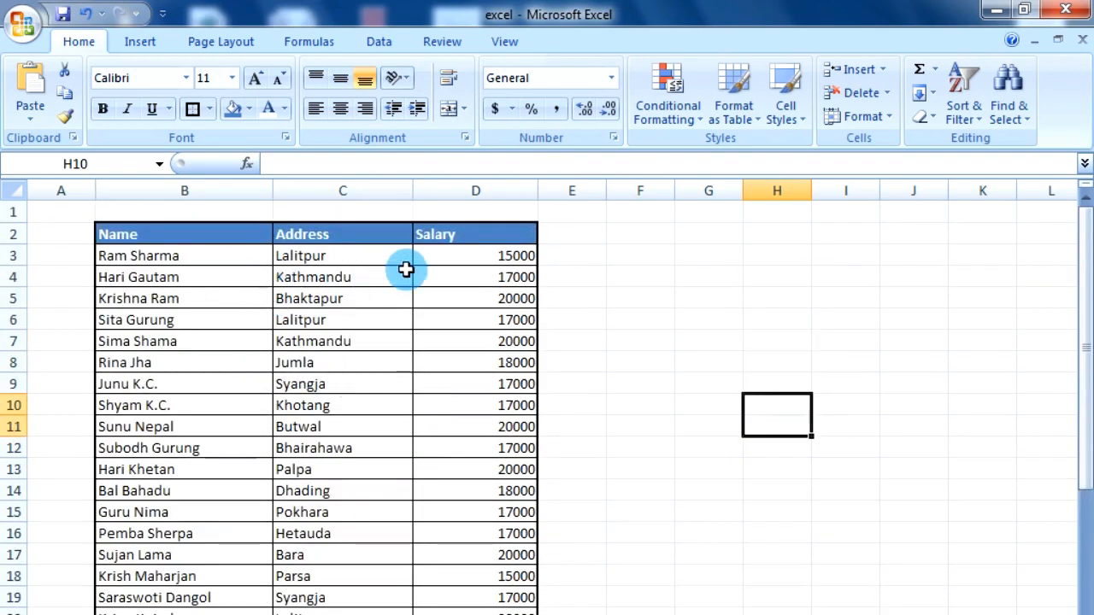
pyautogui.scroll(-10, 461, 356)
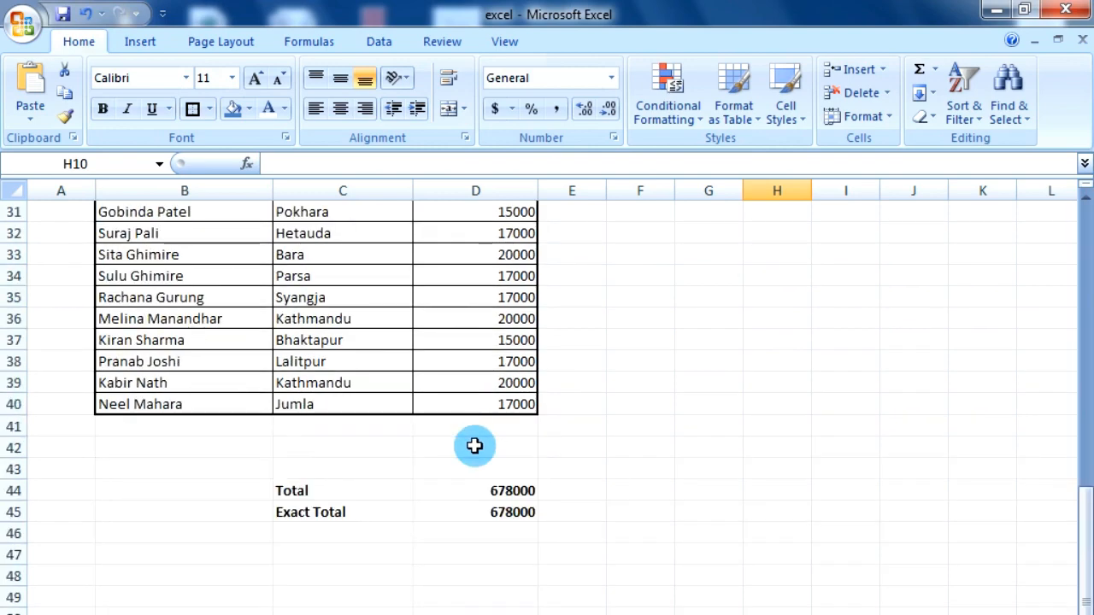
pyautogui.scroll(6, 356, 359)
pyautogui.scroll(4, 355, 359)
# Turn on filtering for the whole Name, Address and Salary table, starting from its header row
pyautogui.moveTo(97, 228); pyautogui.dragTo(479, 614)
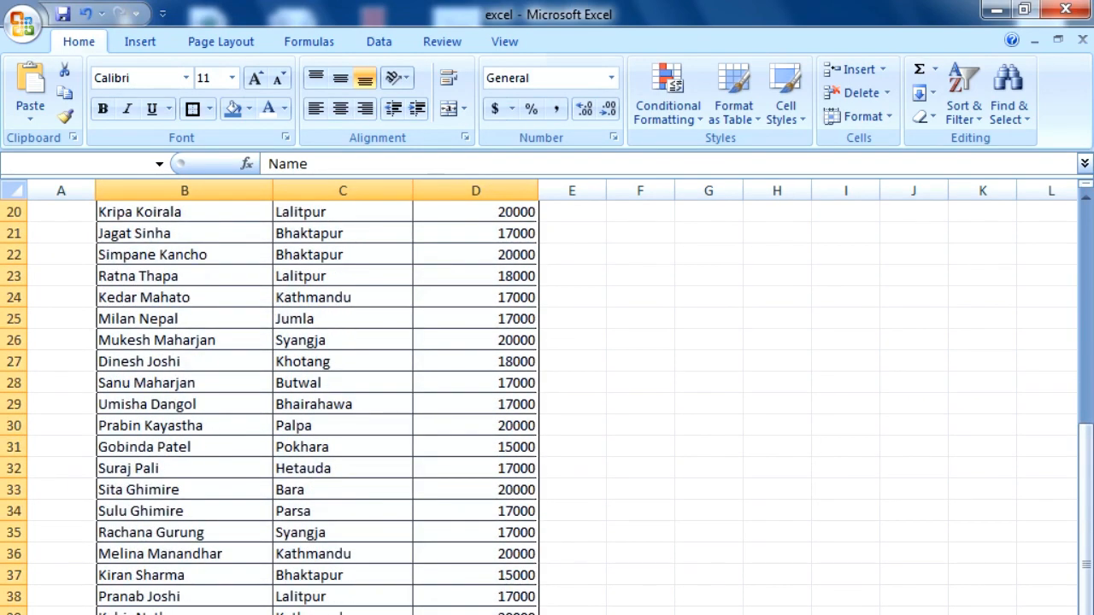
pyautogui.click(963, 107)
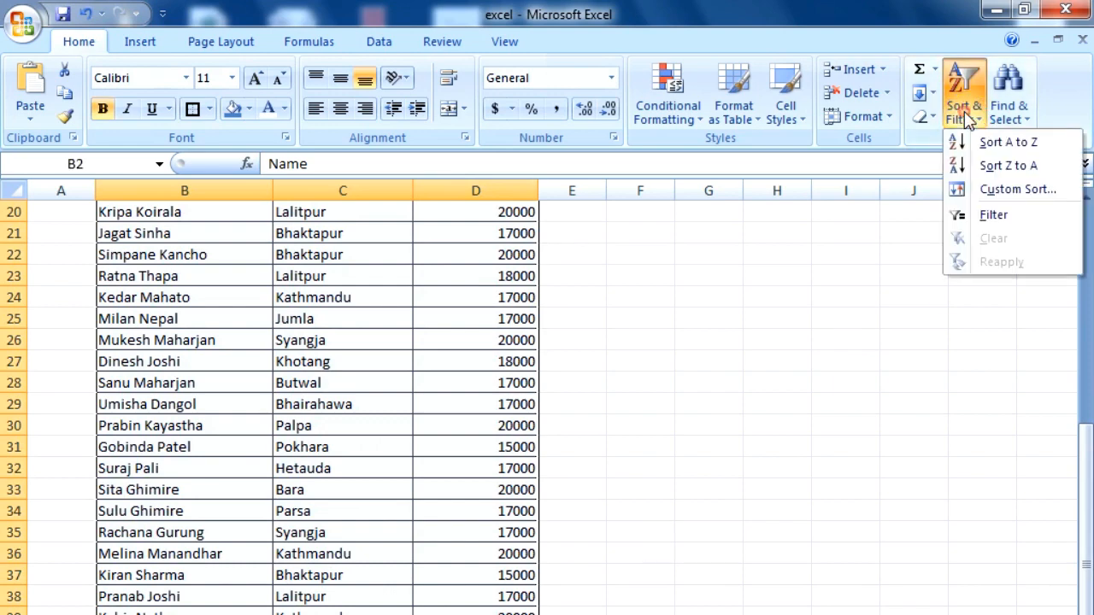
pyautogui.click(992, 216)
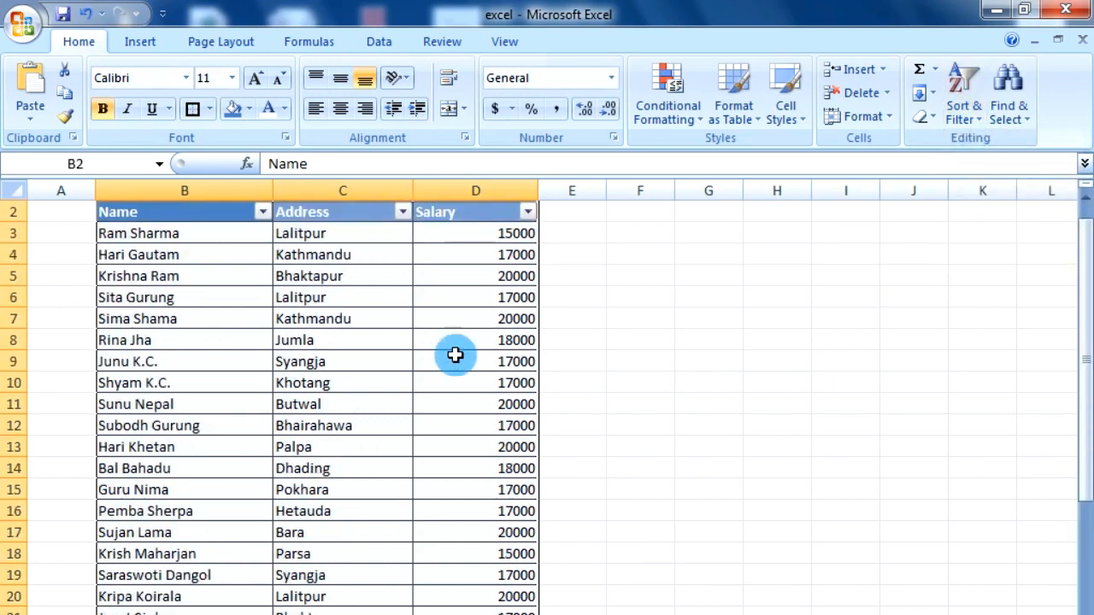
pyautogui.click(499, 376)
# Filter the Address column to show only the Kathmandu rows
pyautogui.click(402, 212)
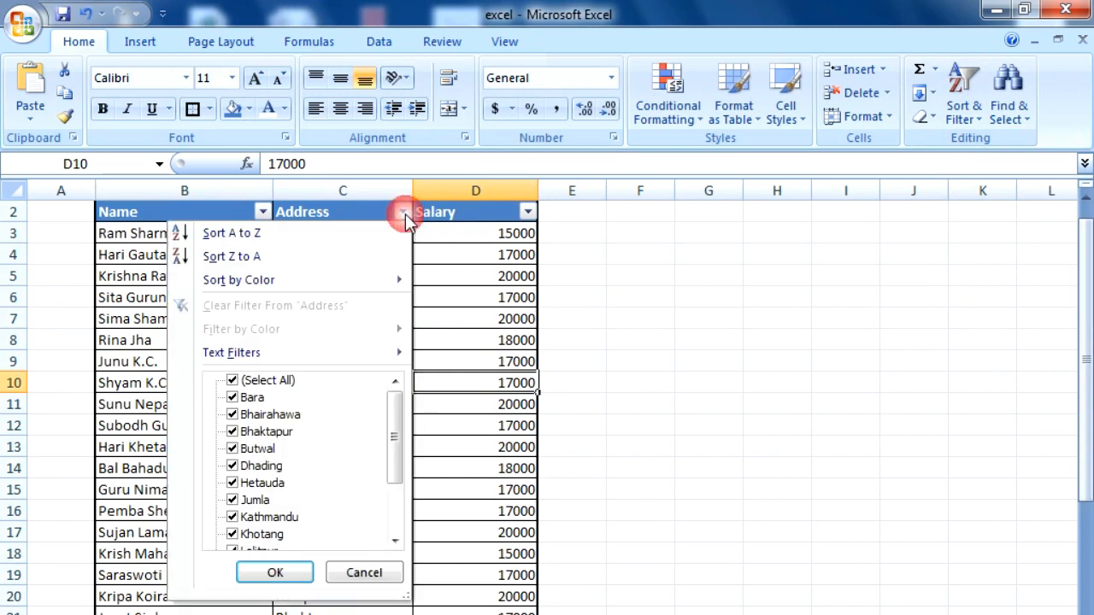
pyautogui.click(232, 382)
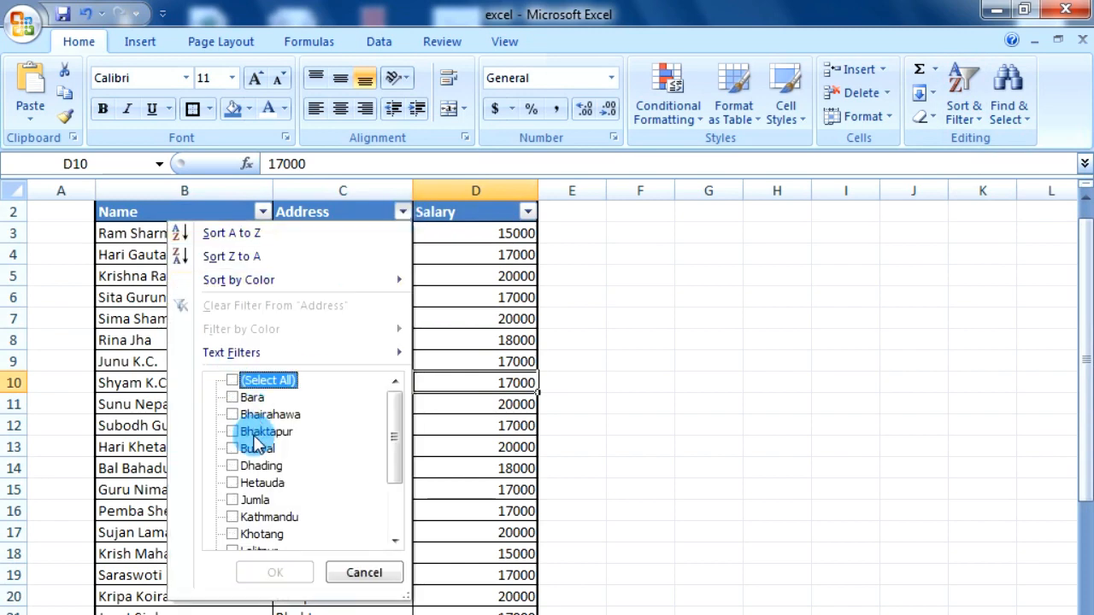
pyautogui.click(232, 517)
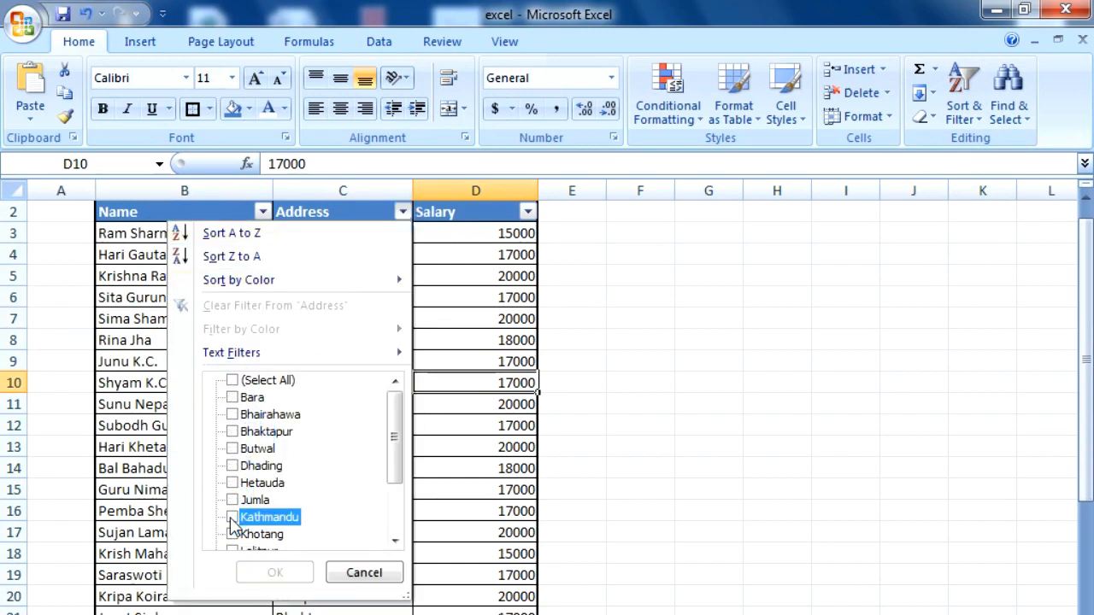
pyautogui.click(284, 574)
pyautogui.click(589, 359)
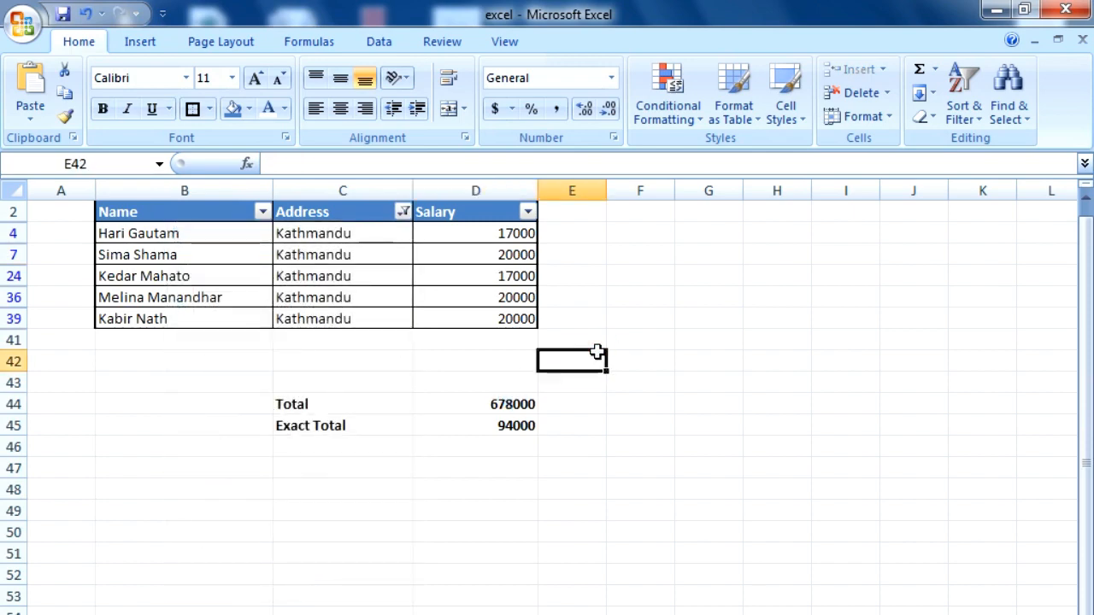
# Examine the Total and Exact Total formulas in D44 and D45 below the filtered table
pyautogui.click(517, 407)
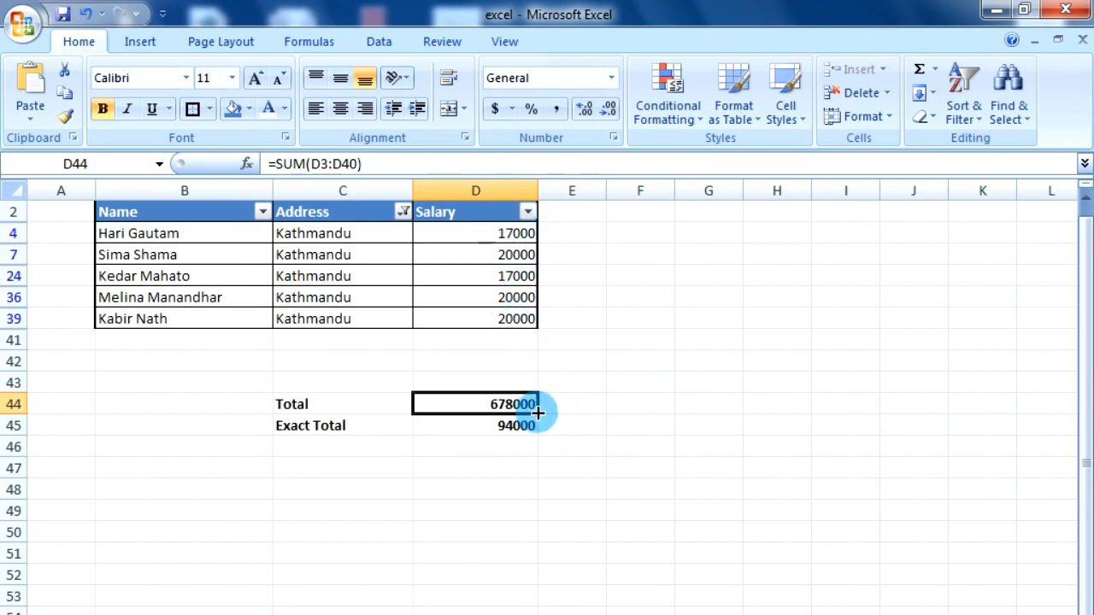
pyautogui.click(356, 427)
pyautogui.click(486, 471)
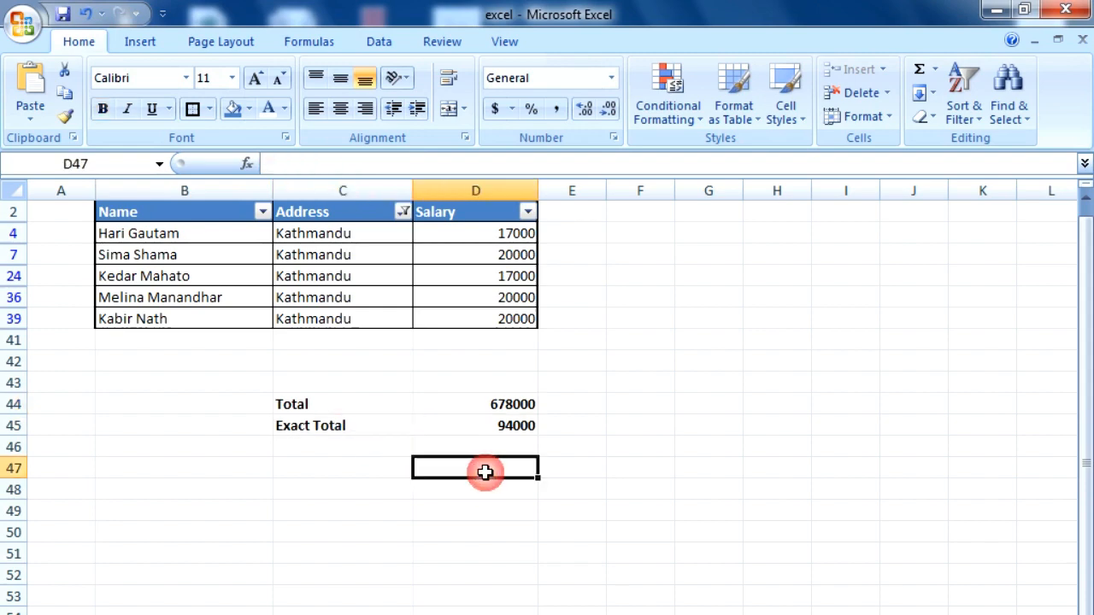
pyautogui.click(510, 429)
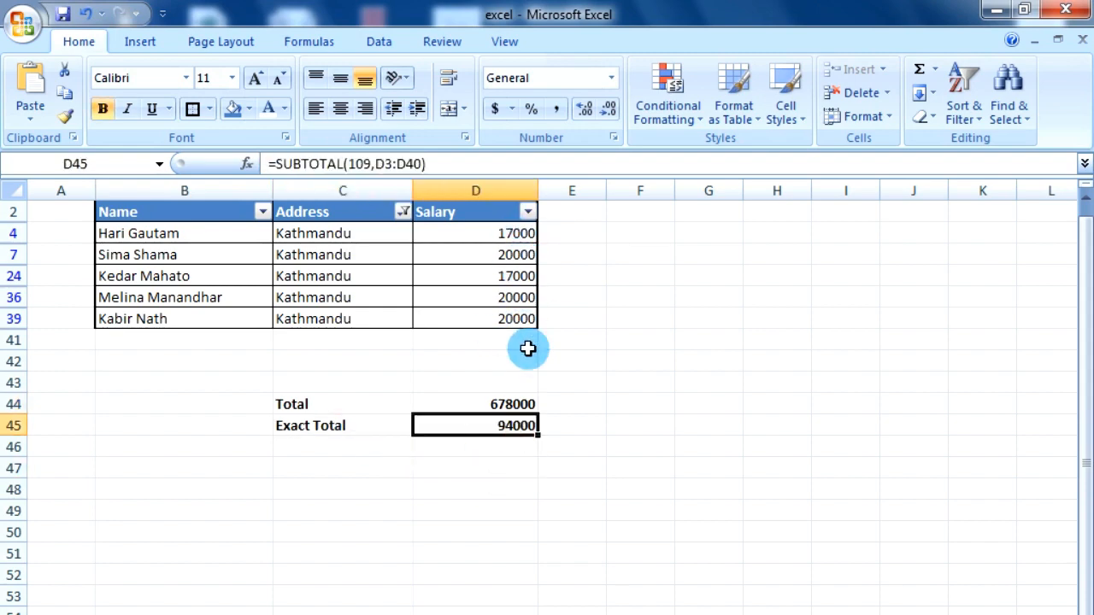
pyautogui.click(482, 466)
pyautogui.click(508, 427)
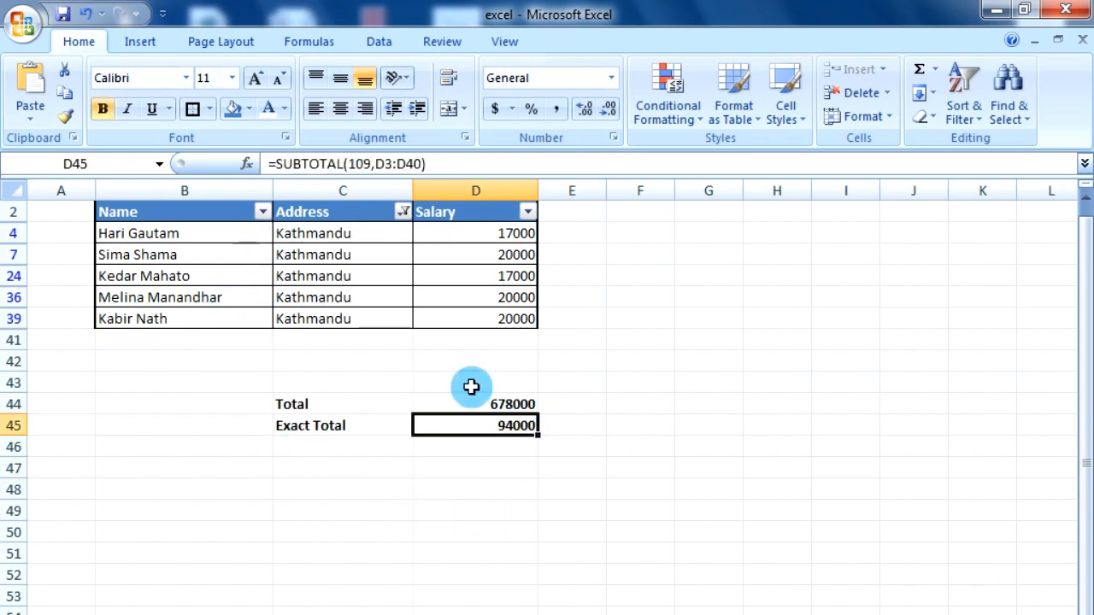
pyautogui.click(436, 490)
pyautogui.click(501, 426)
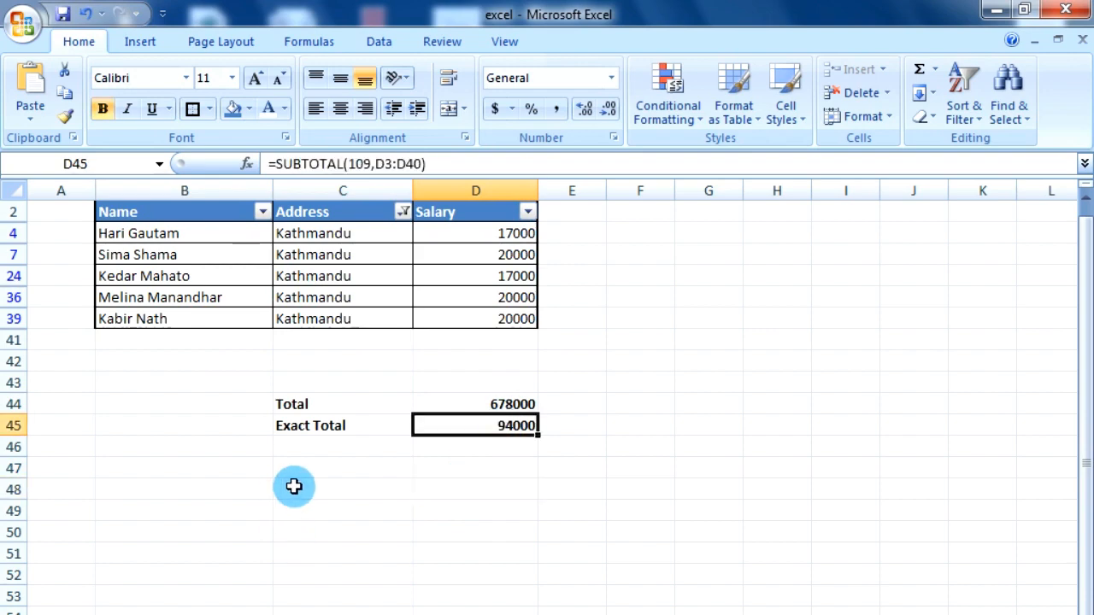
pyautogui.click(693, 477)
pyautogui.click(411, 553)
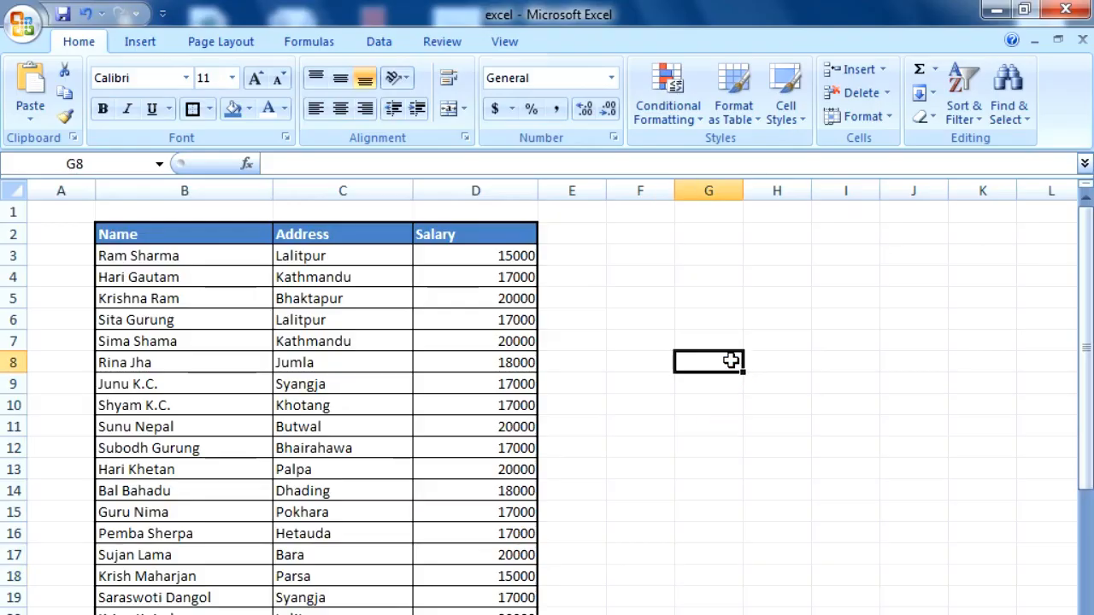
# Review the unfiltered salary table and the available sorting and filtering options
pyautogui.click(615, 361)
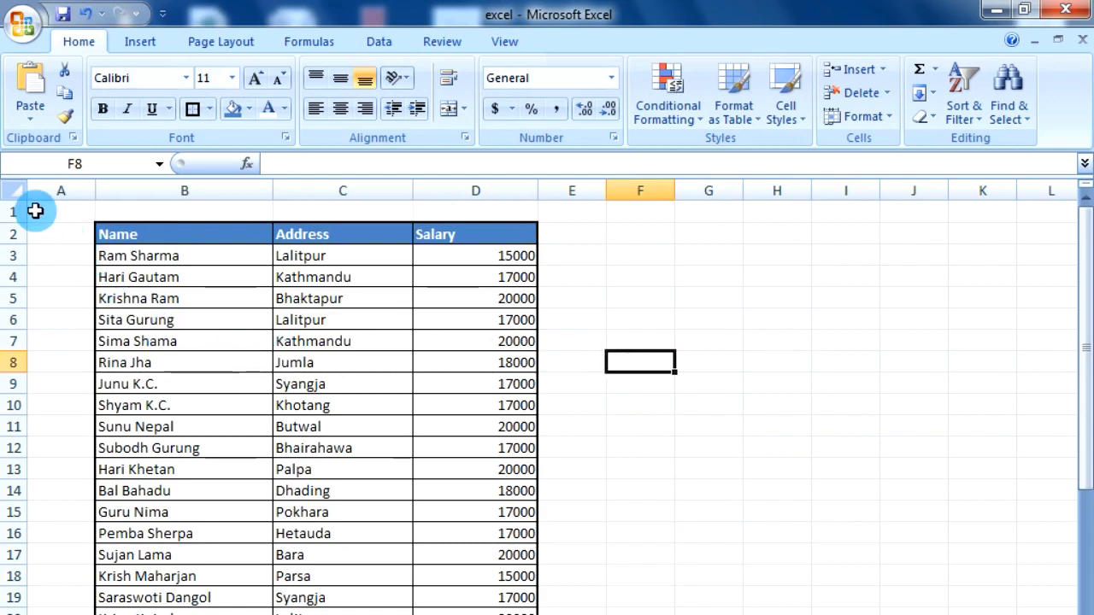
pyautogui.scroll(-4, 381, 346)
pyautogui.scroll(-5, 380, 345)
pyautogui.scroll(9, 367, 347)
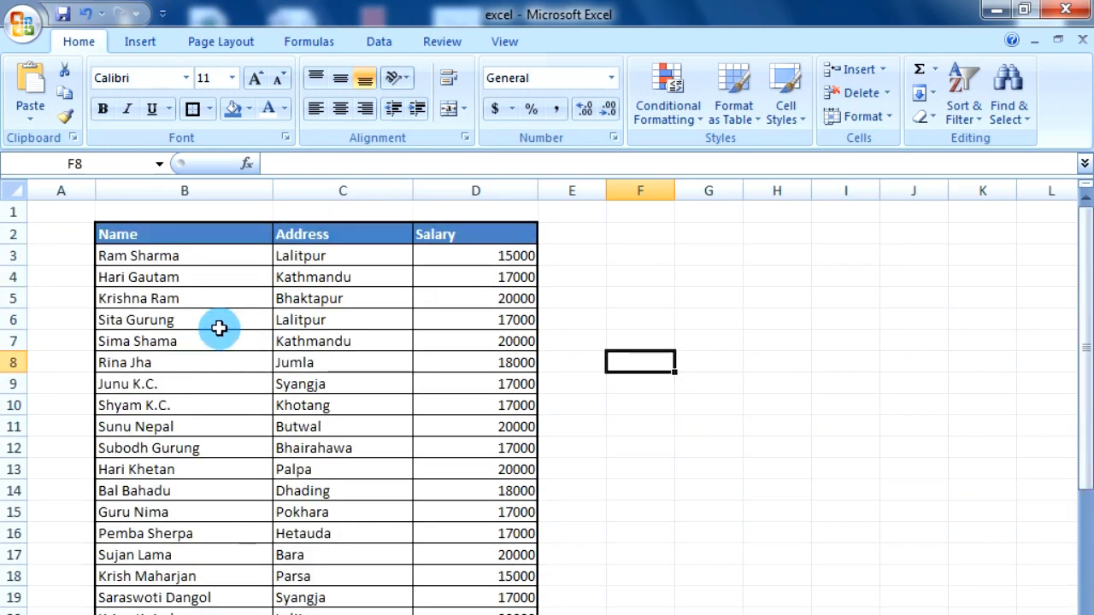
pyautogui.click(61, 211)
pyautogui.click(740, 402)
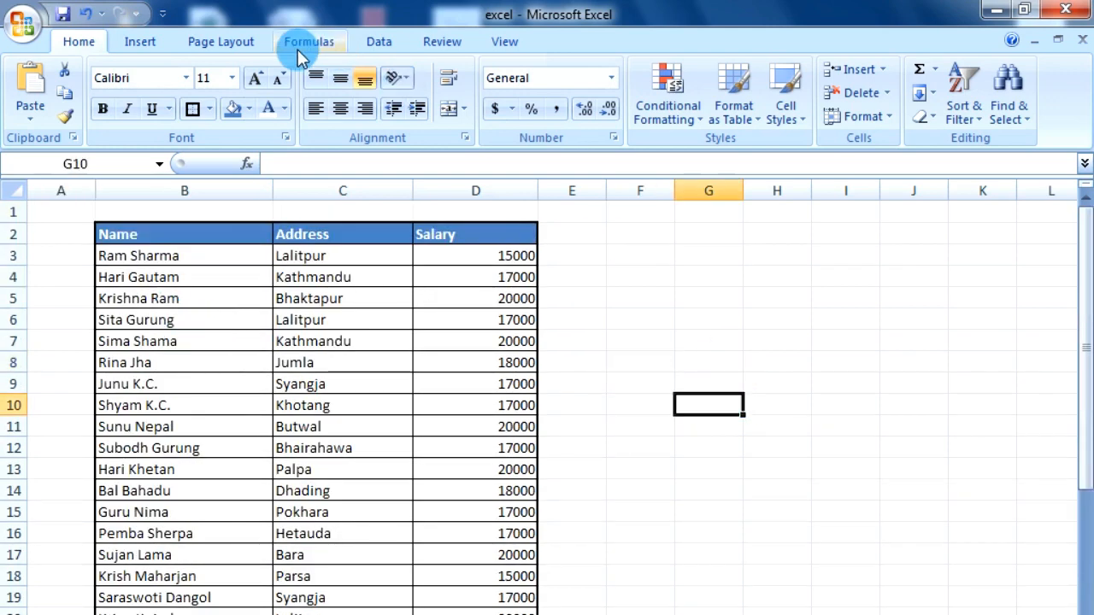
pyautogui.click(965, 120)
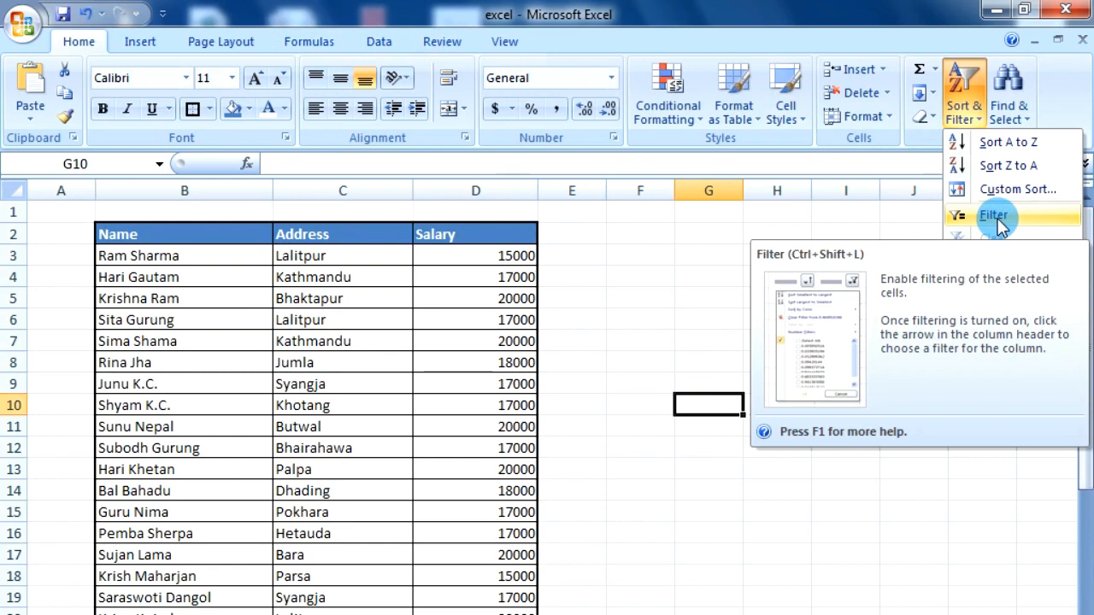
pyautogui.click(675, 263)
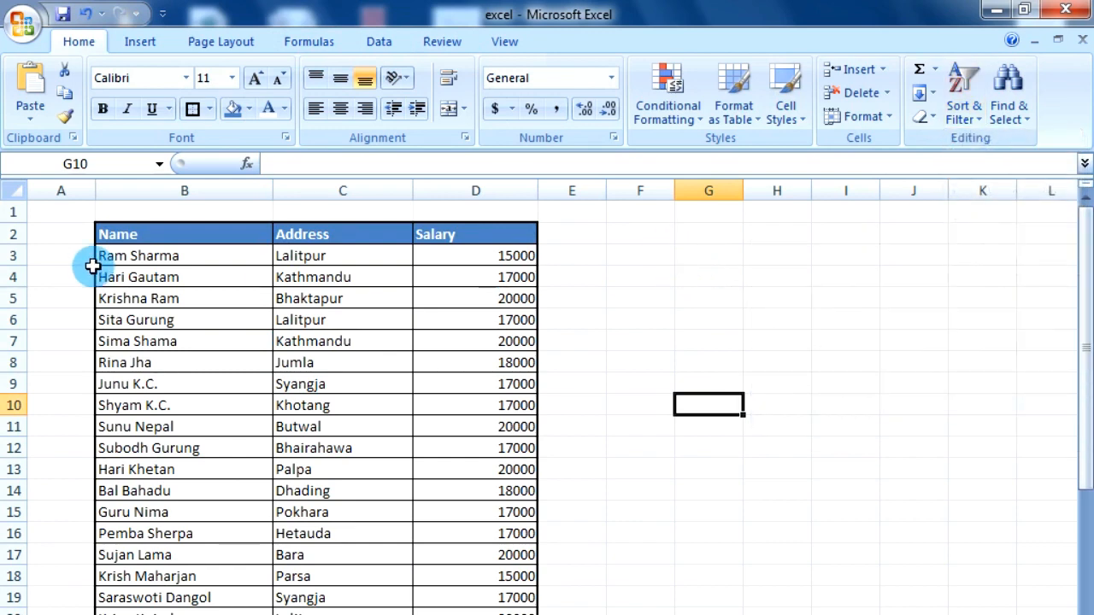
# Add filter controls to the Name, Address and Salary headers by filtering the entire salary table
pyautogui.moveTo(106, 228); pyautogui.dragTo(495, 614)
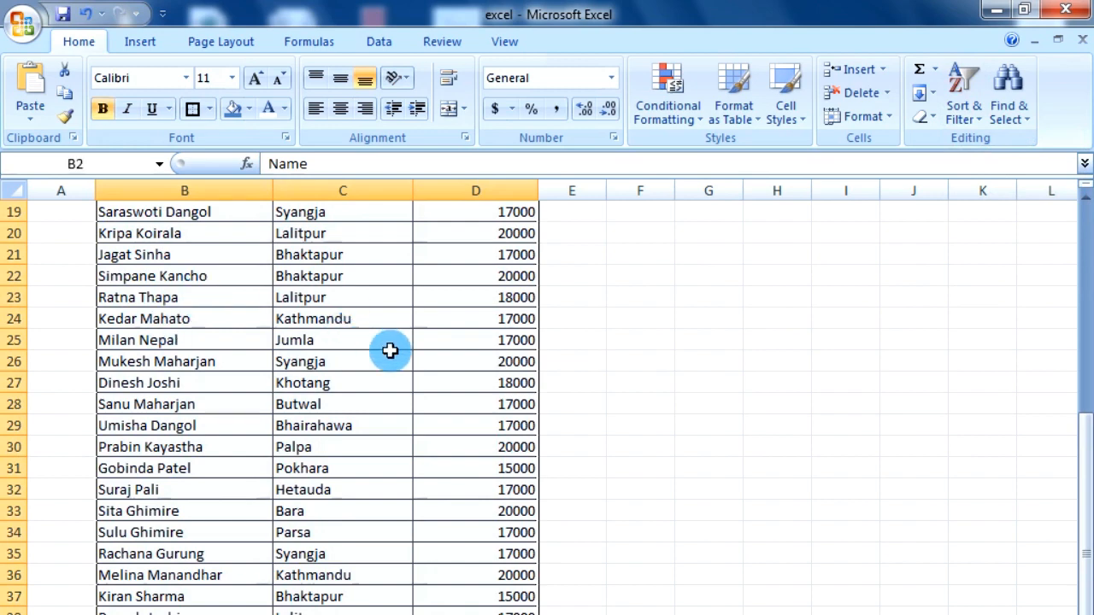
pyautogui.click(973, 124)
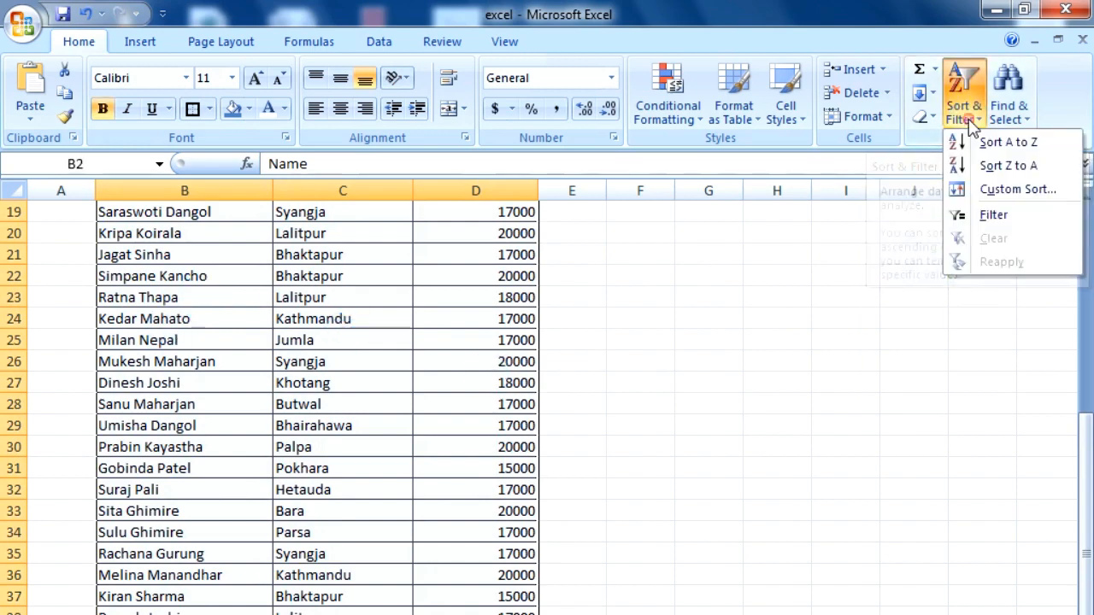
pyautogui.click(1007, 224)
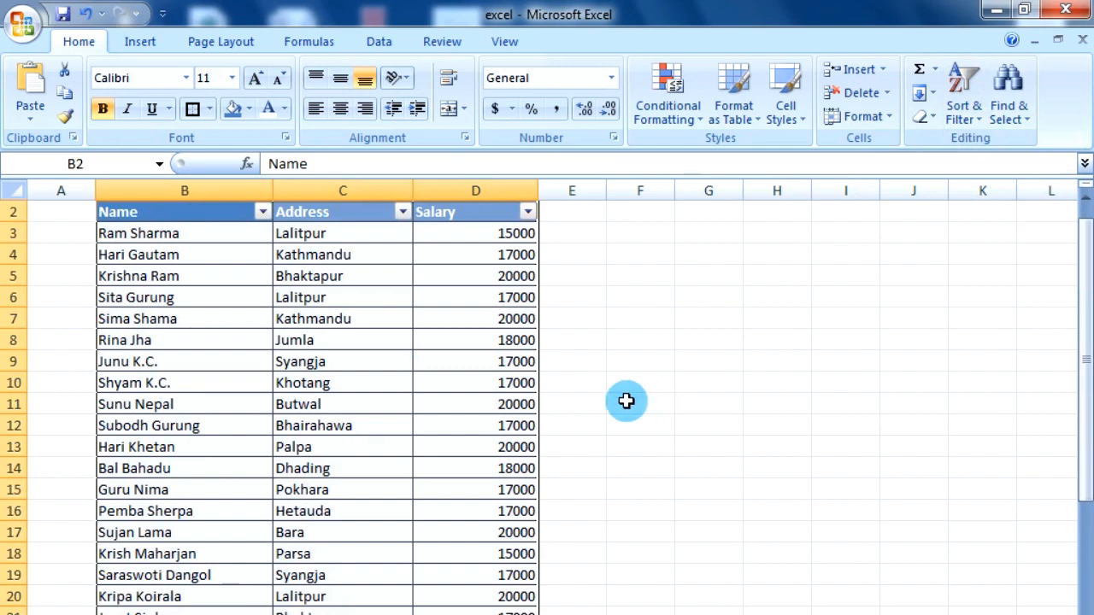
pyautogui.click(628, 402)
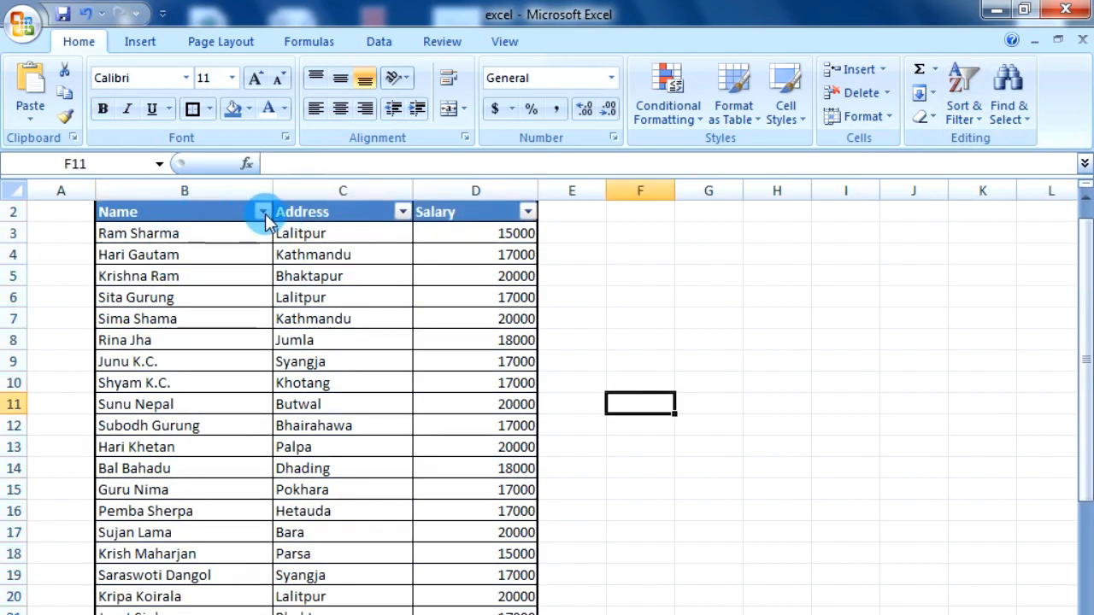
# Restrict the Address column filter to Bara only
pyautogui.click(404, 213)
pyautogui.click(405, 213)
pyautogui.click(605, 280)
pyautogui.scroll(-11, 633, 472)
pyautogui.scroll(11, 632, 473)
pyautogui.click(401, 234)
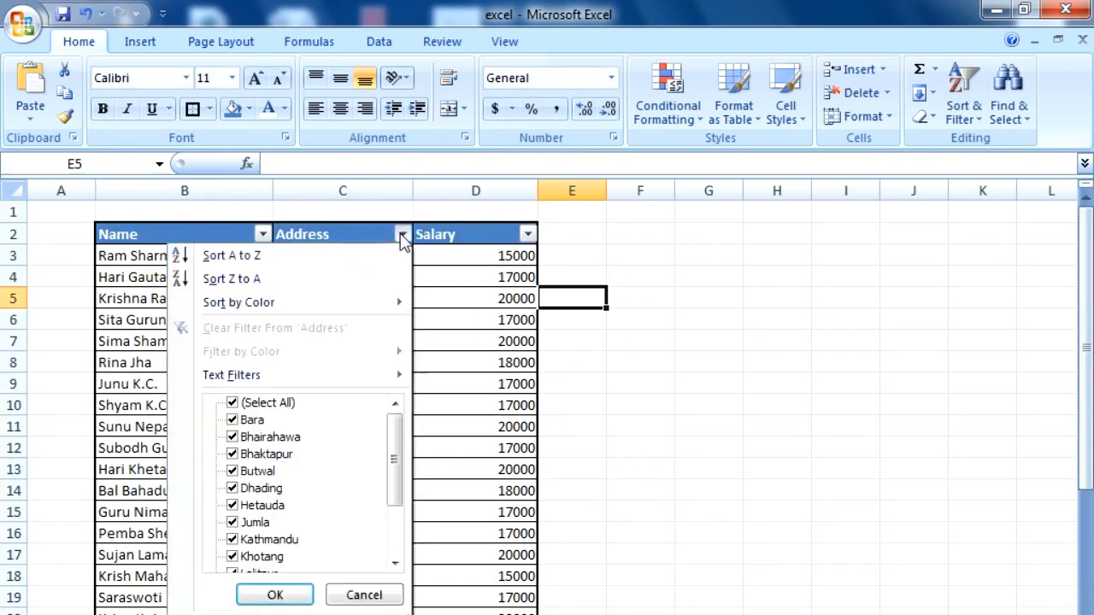
pyautogui.click(232, 403)
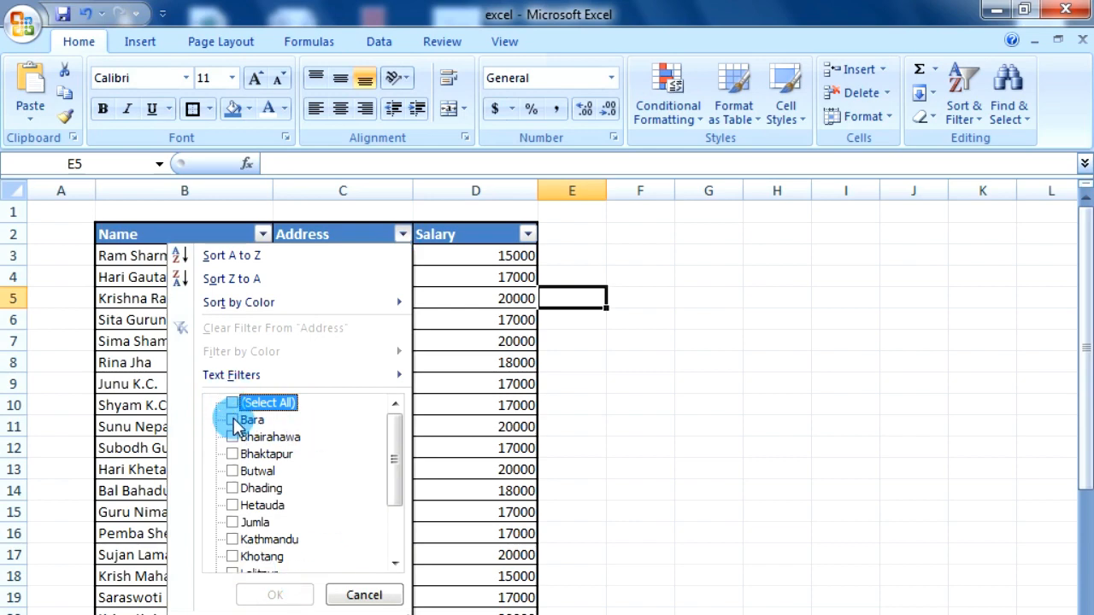
pyautogui.click(233, 420)
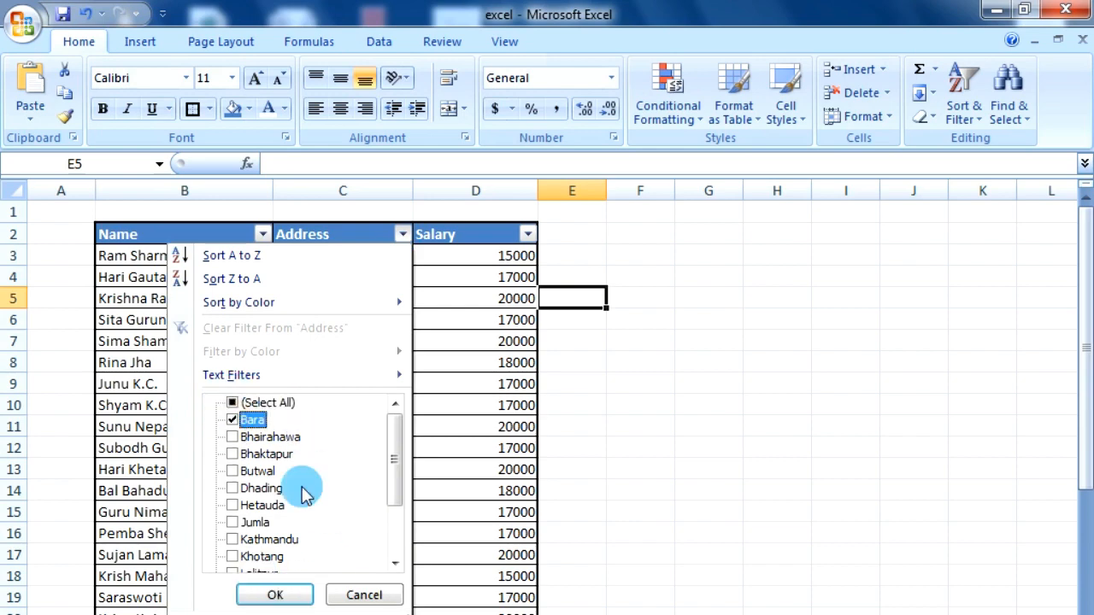
pyautogui.click(274, 595)
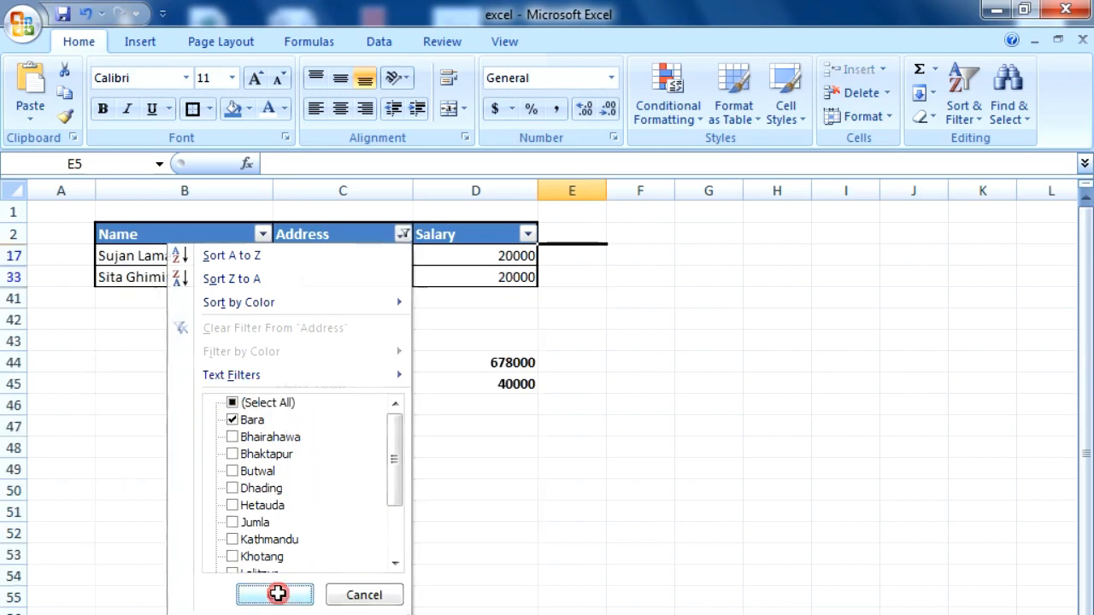
pyautogui.click(476, 411)
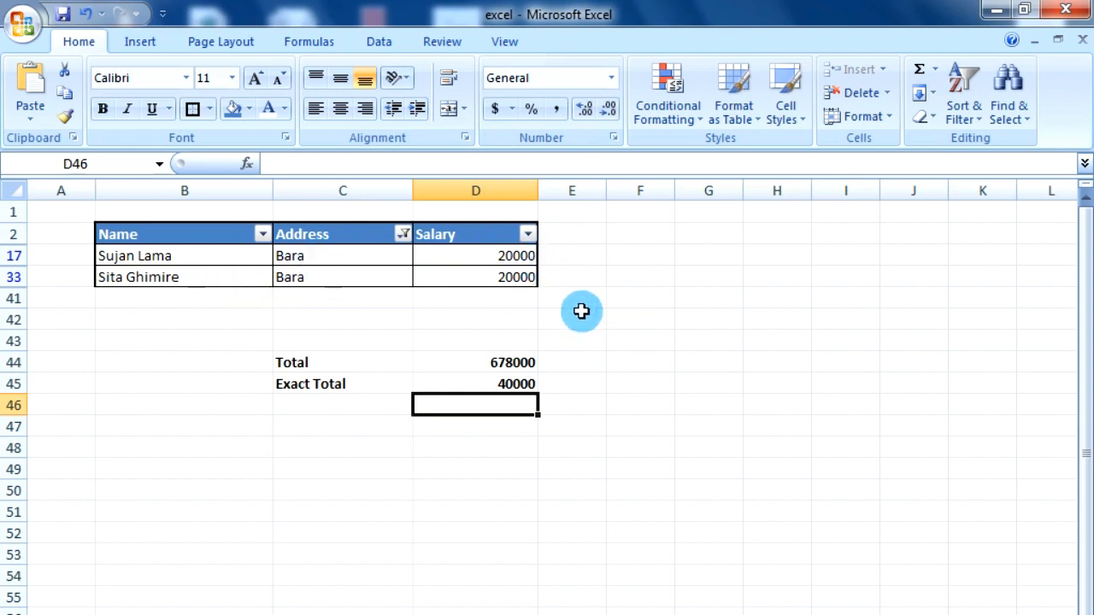
# Delete the Exact Total label and its formula from C45:D45
pyautogui.click(341, 384)
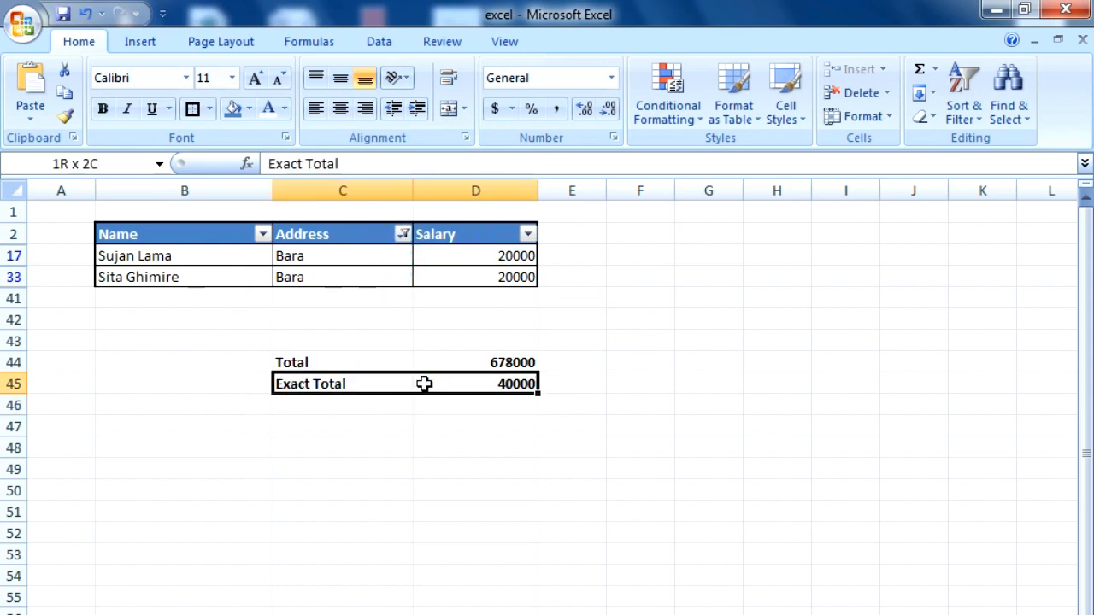
pyautogui.moveTo(340, 384); pyautogui.dragTo(572, 384)
pyautogui.click(551, 476)
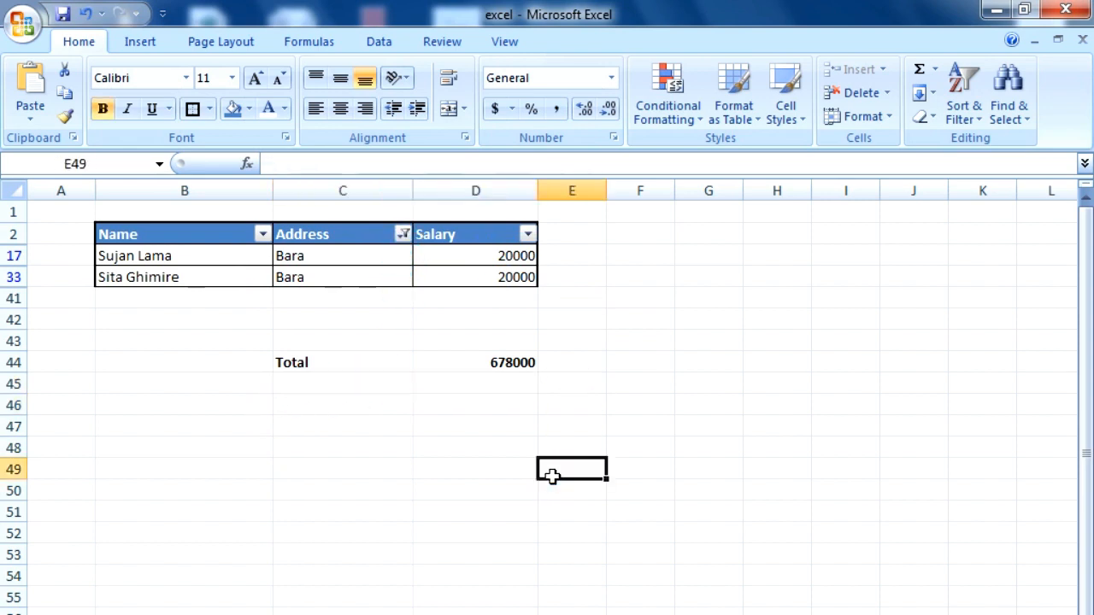
# Clear the Address filter by selecting all addresses, and check the overall salary total in D44
pyautogui.click(401, 232)
pyautogui.click(231, 402)
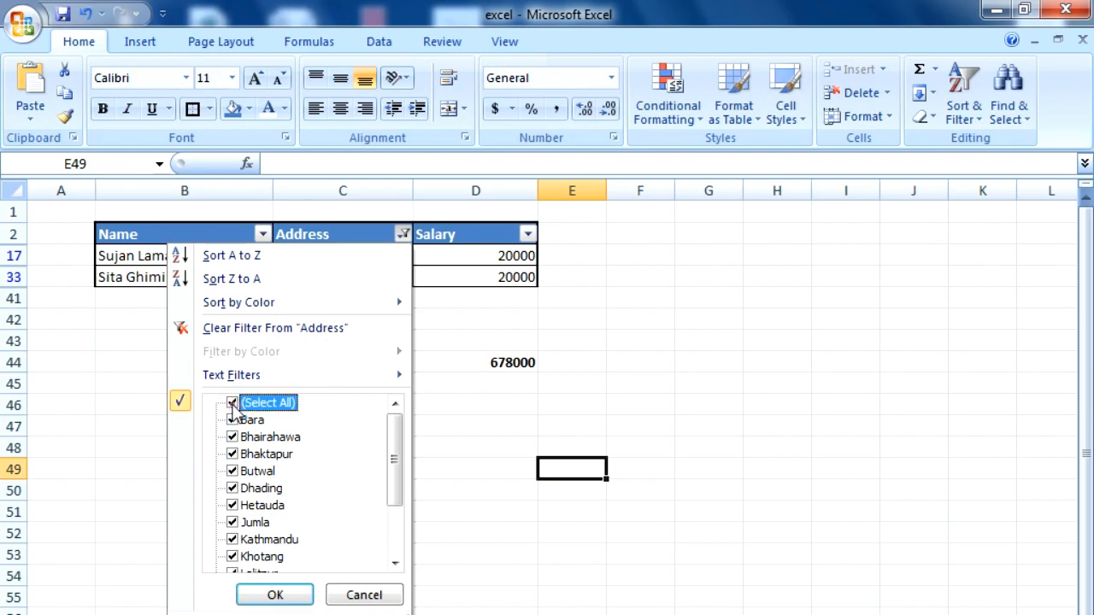
pyautogui.click(275, 595)
pyautogui.click(622, 447)
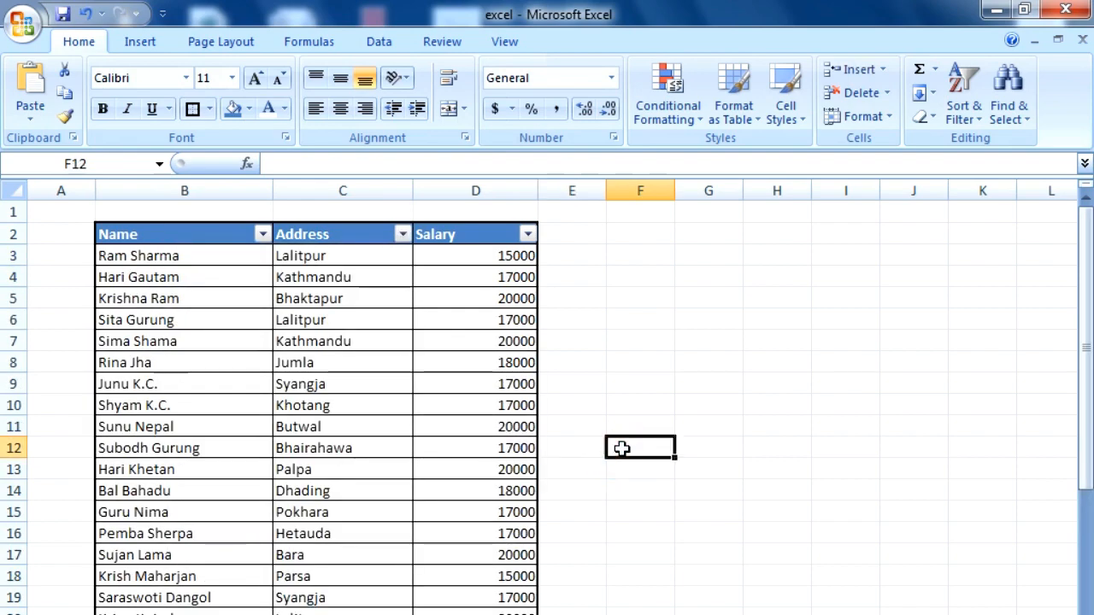
pyautogui.scroll(-10, 406, 418)
pyautogui.click(496, 536)
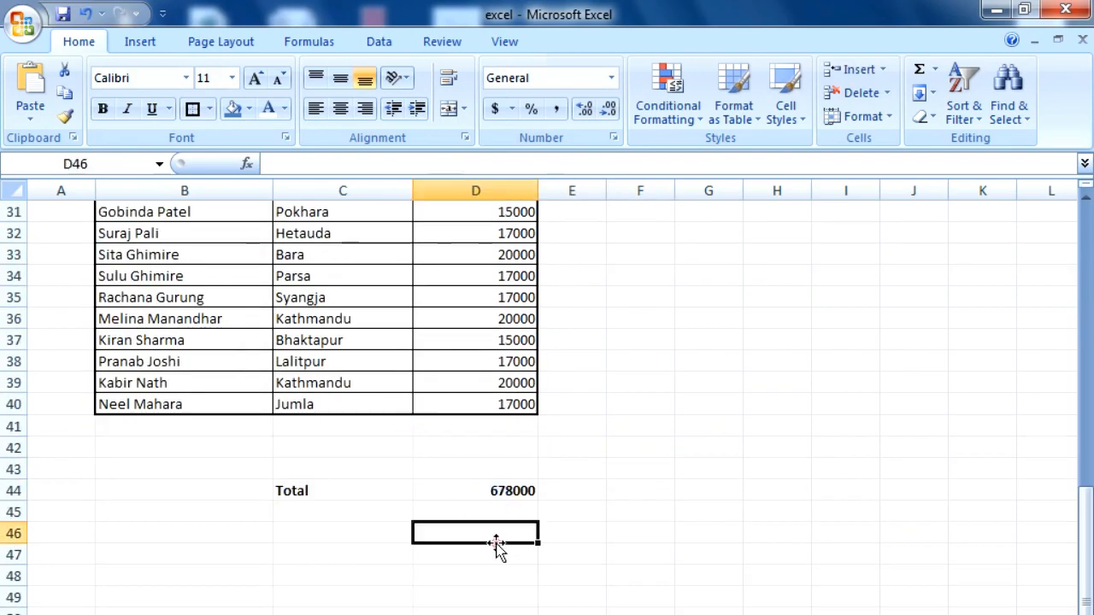
pyautogui.click(499, 494)
pyautogui.click(690, 554)
pyautogui.scroll(10, 675, 557)
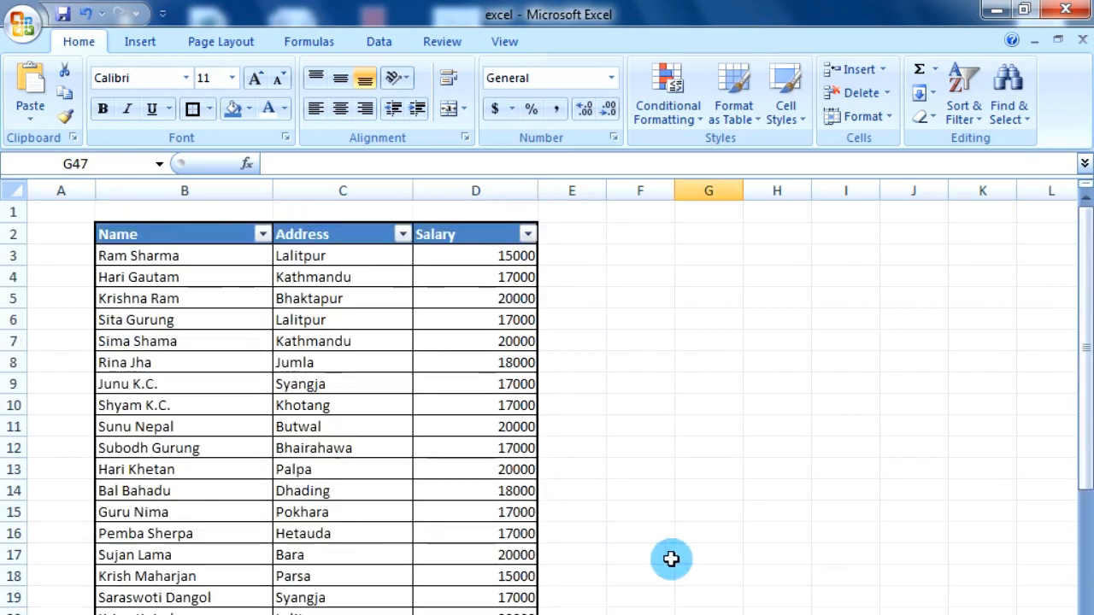
# Restrict the Address column filter to Bhairahawa only
pyautogui.click(405, 236)
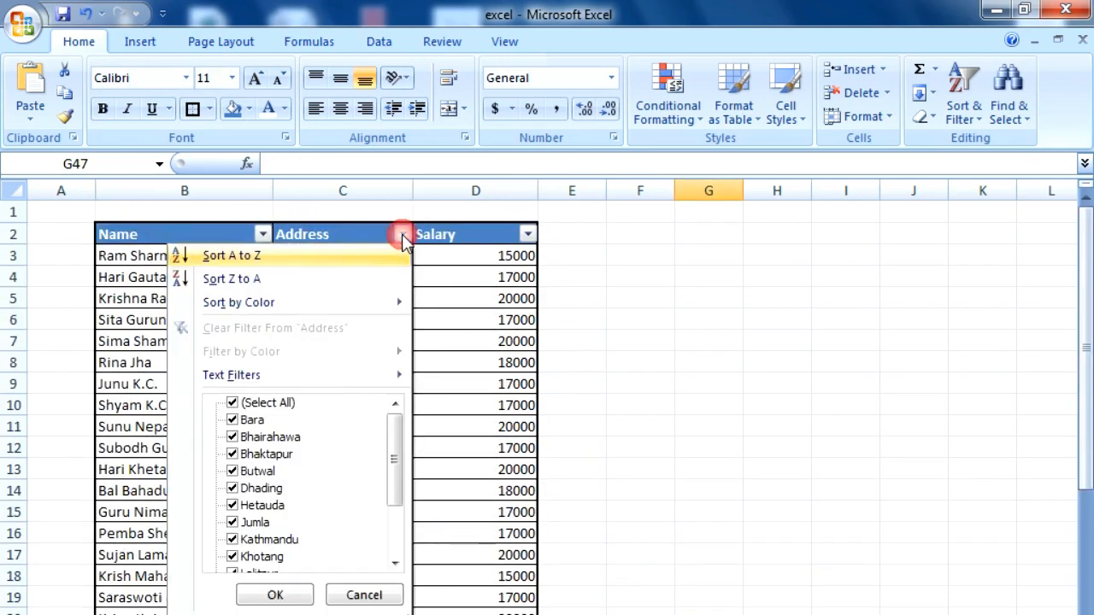
pyautogui.click(232, 403)
pyautogui.click(233, 438)
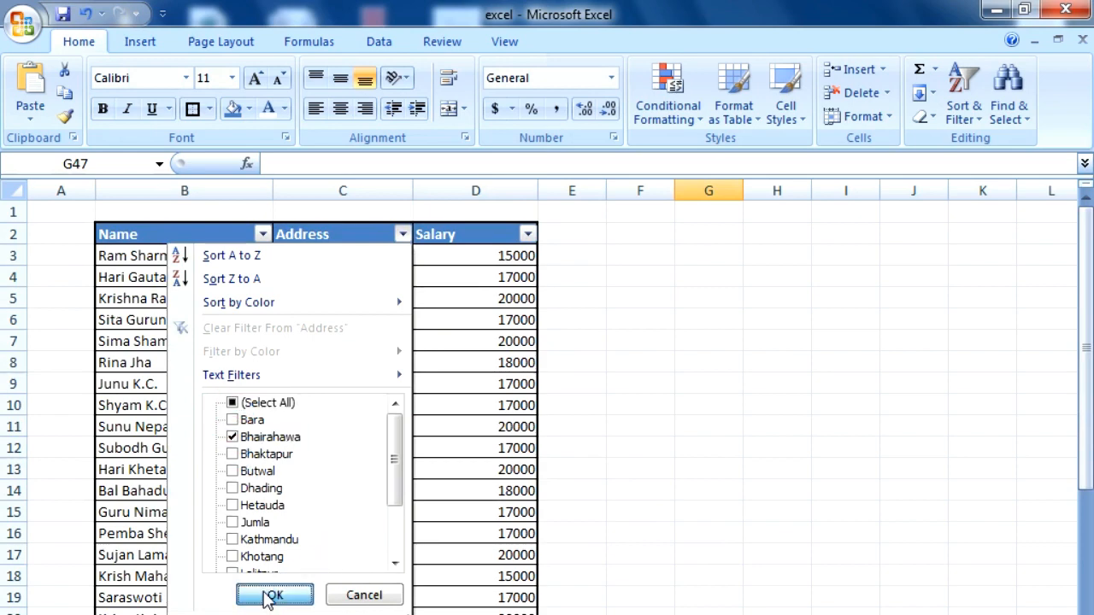
pyautogui.click(276, 595)
pyautogui.click(454, 553)
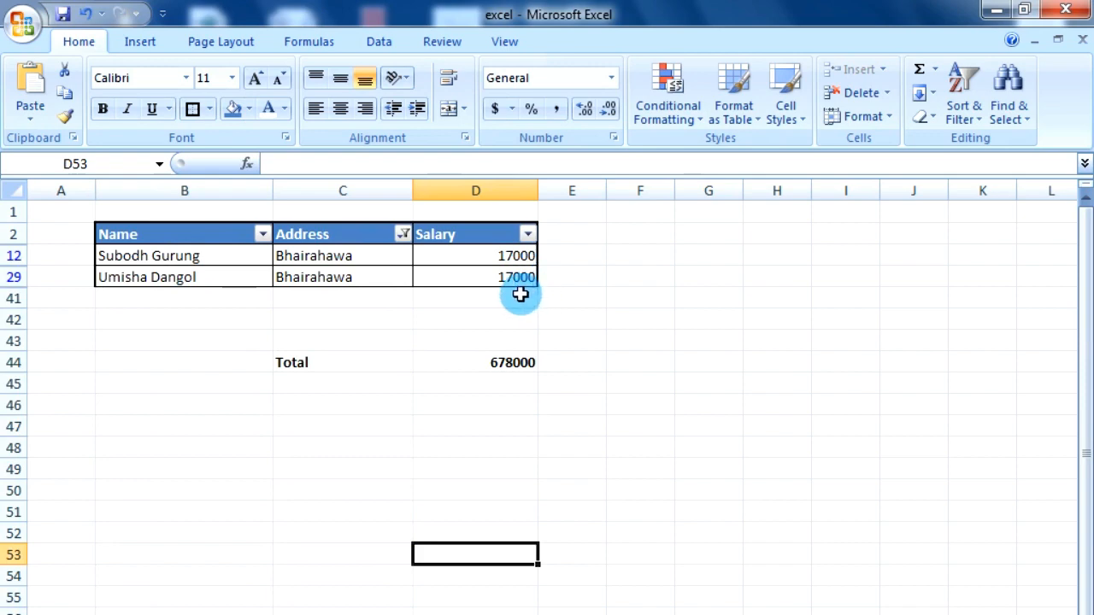
# Examine the total in D44 and the range its SUM formula covers against the filtered salary rows
pyautogui.click(467, 438)
pyautogui.click(500, 368)
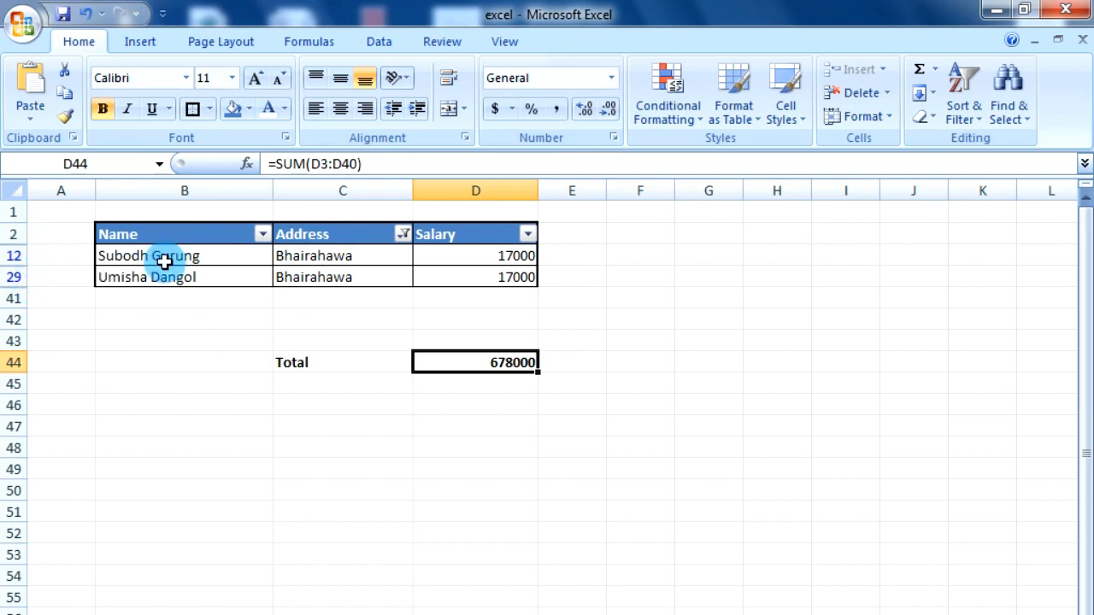
pyautogui.click(430, 445)
pyautogui.click(478, 362)
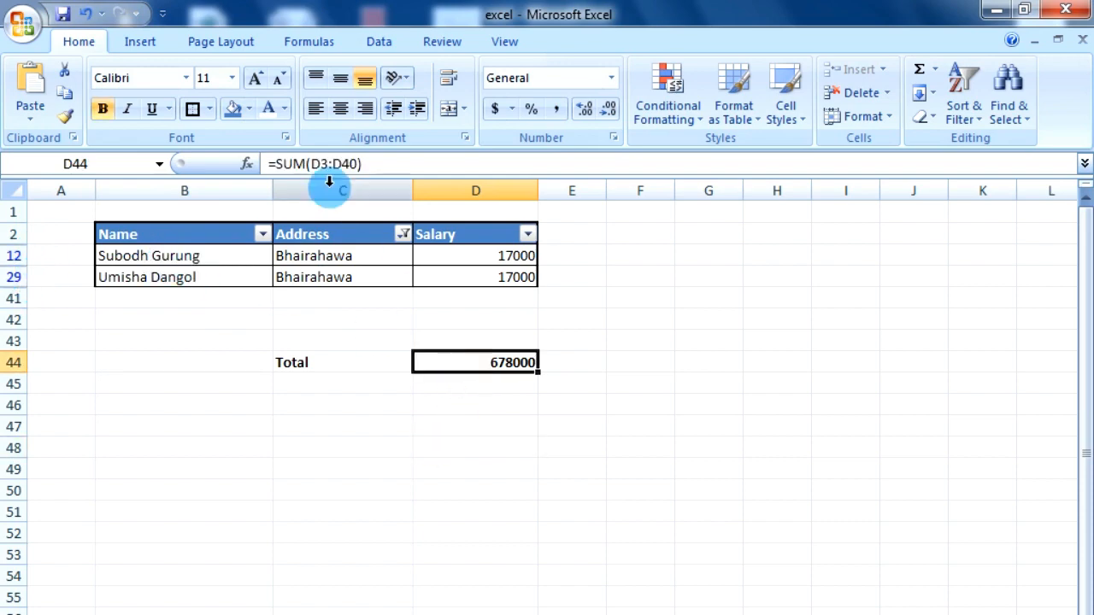
pyautogui.click(319, 162)
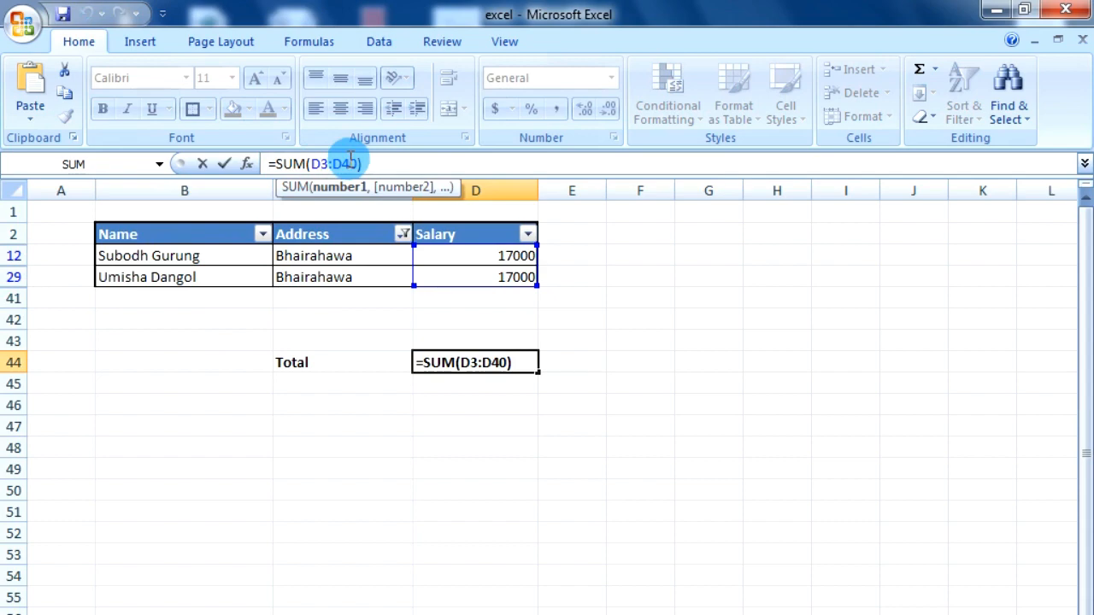
pyautogui.click(377, 158)
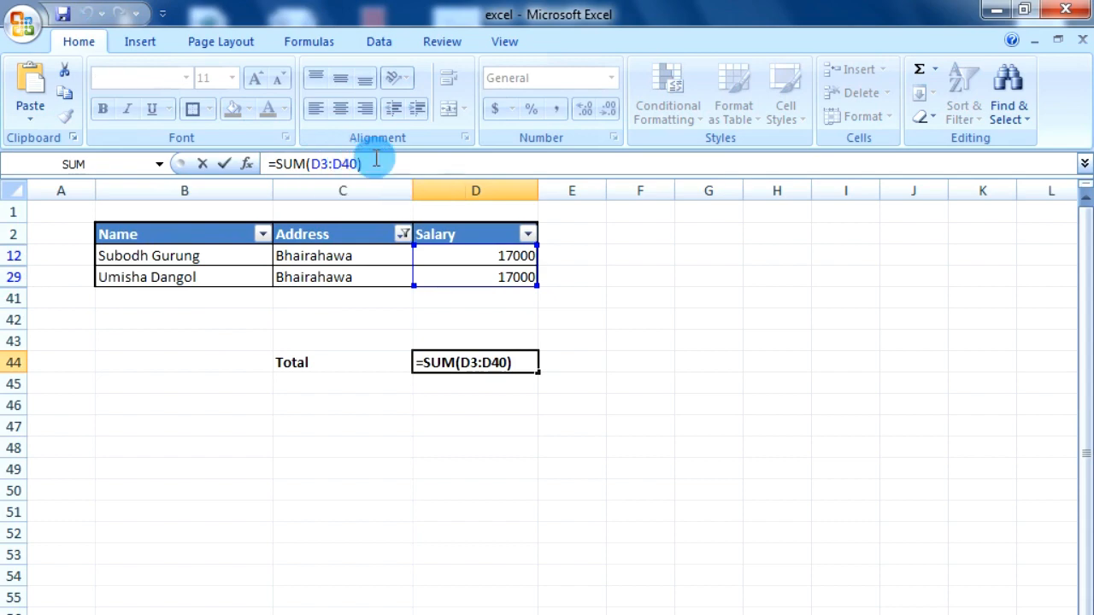
pyautogui.hotkey('ctrl', 'Return')
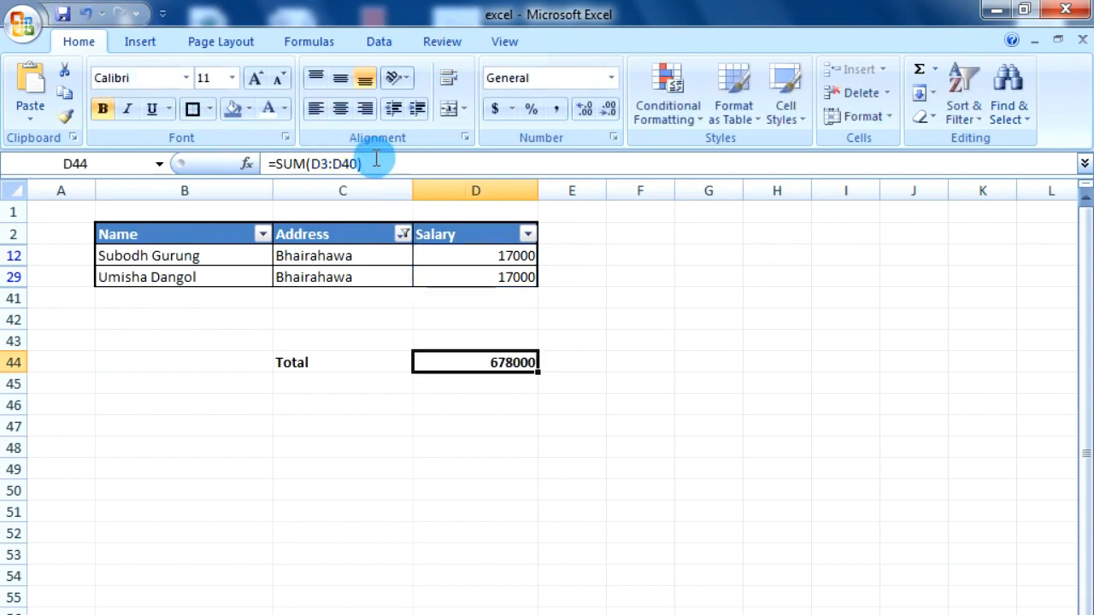
pyautogui.click(391, 422)
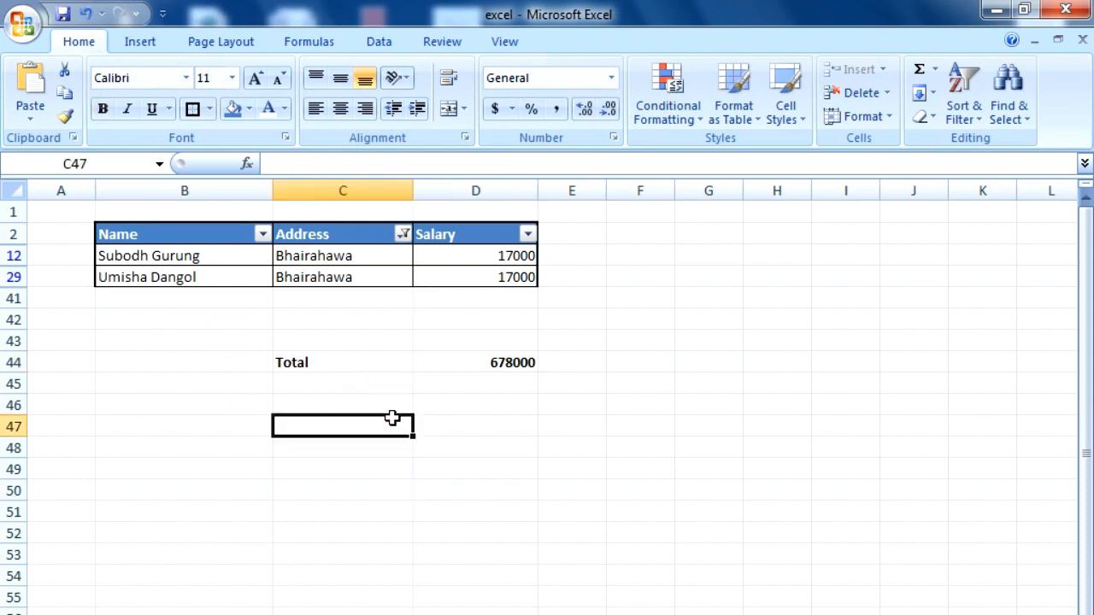
pyautogui.click(508, 363)
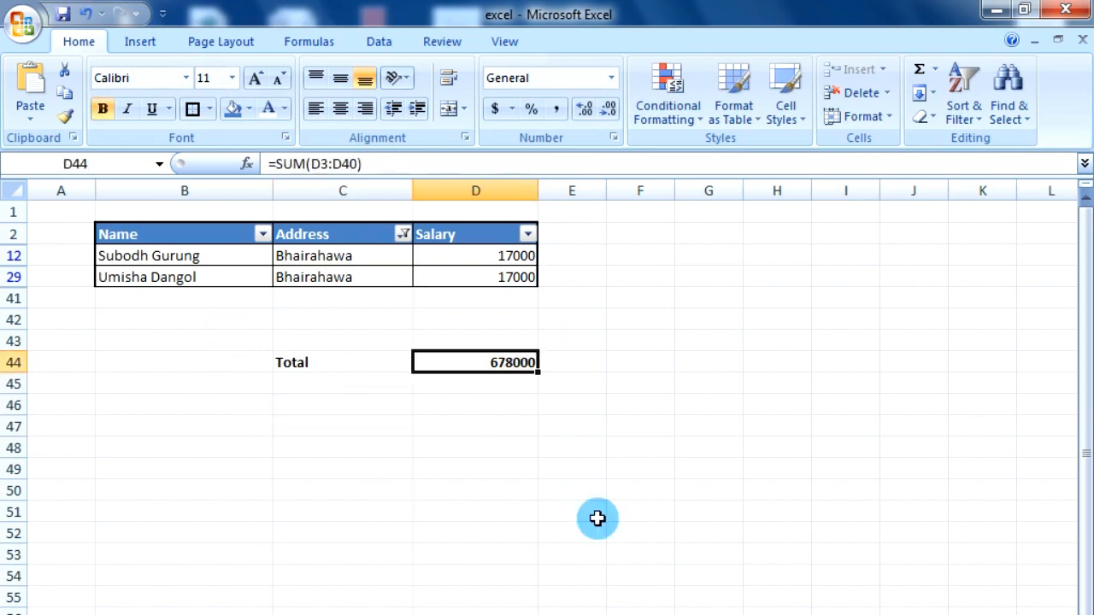
pyautogui.click(450, 510)
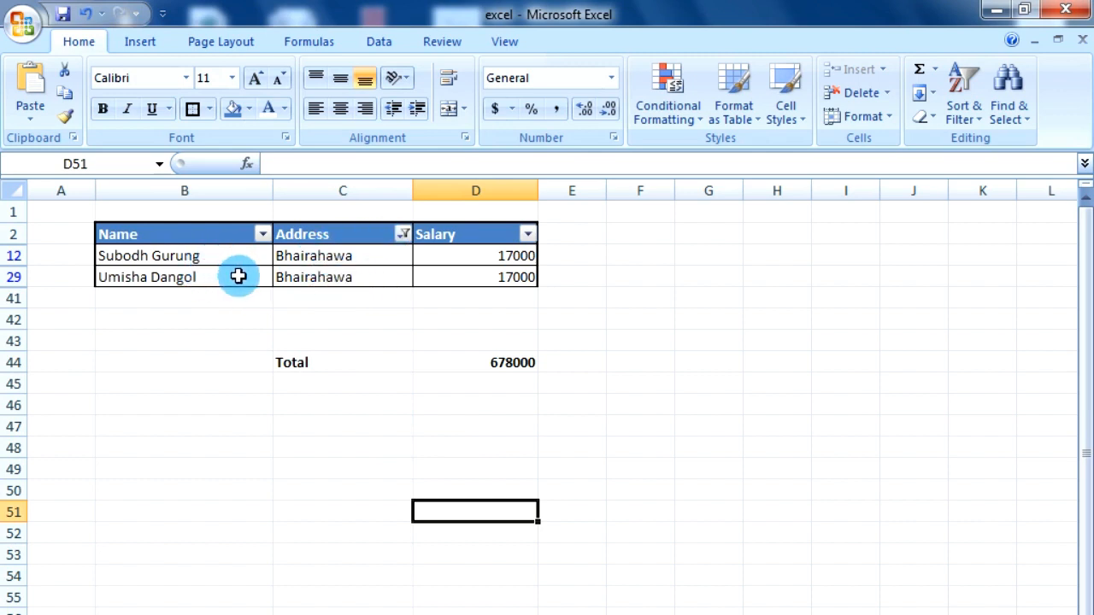
pyautogui.click(527, 362)
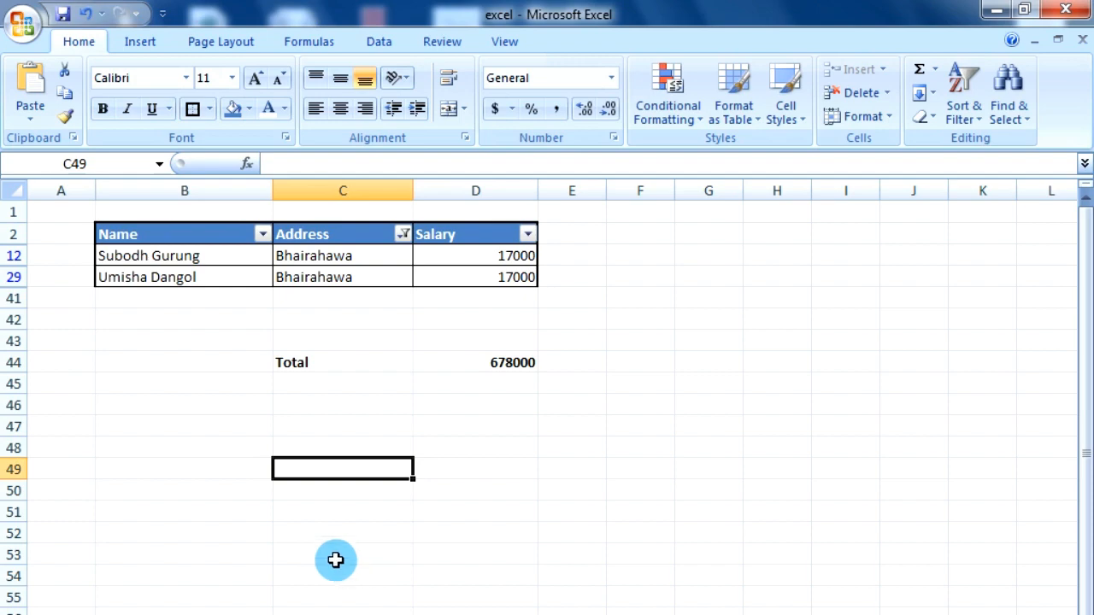
pyautogui.click(318, 363)
# Replace the SUM expression in D44 with the opening of a SUBTOTAL function, keeping the equals sign
pyautogui.click(521, 366)
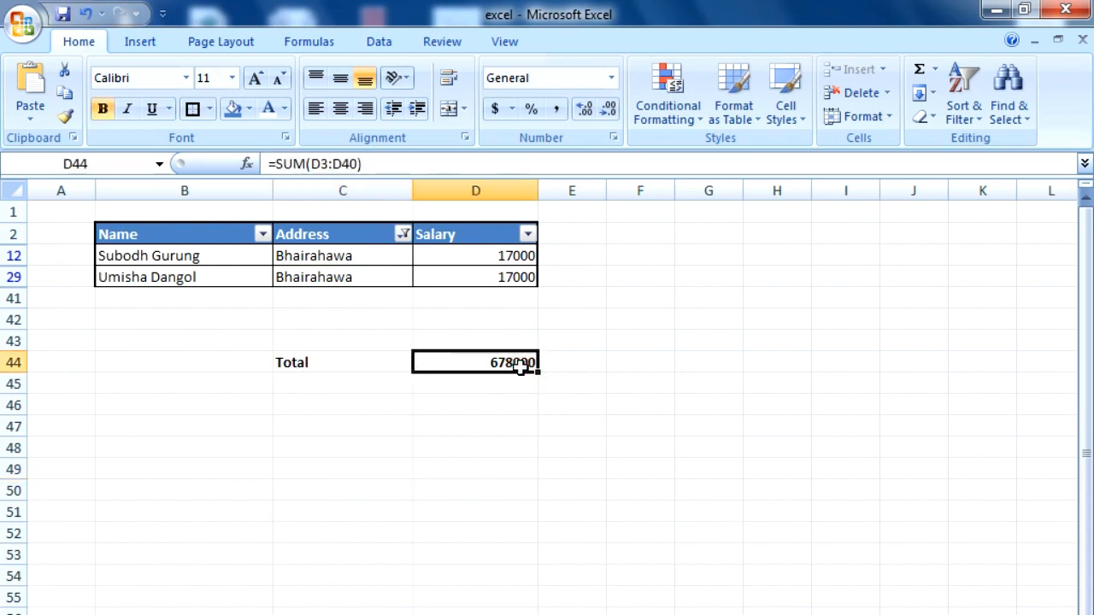
pyautogui.moveTo(278, 165); pyautogui.dragTo(598, 164)
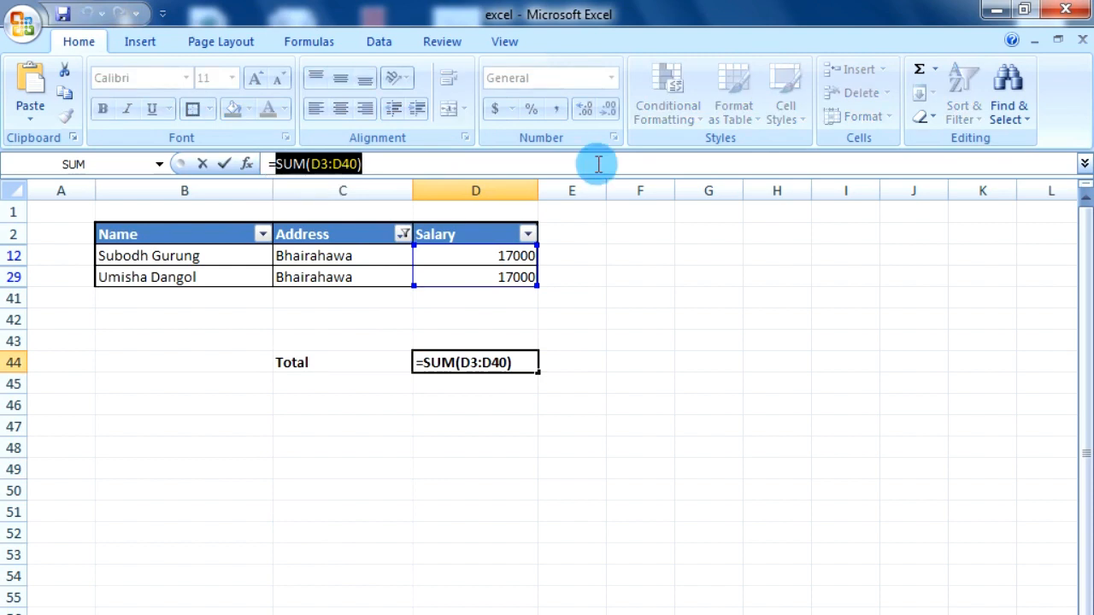
pyautogui.press('Delete')
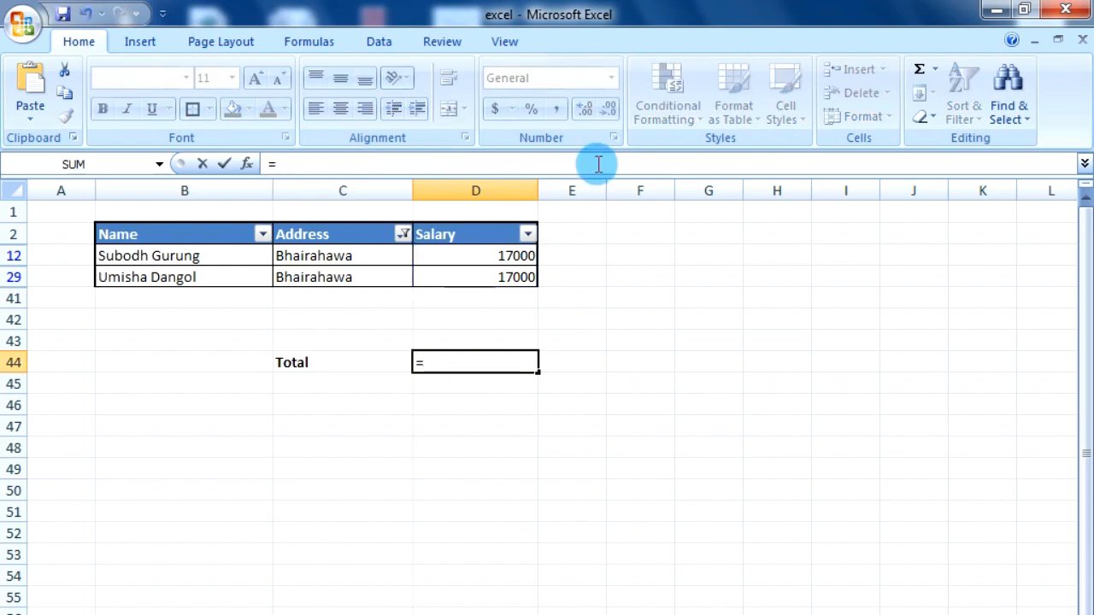
pyautogui.write('subtotal')
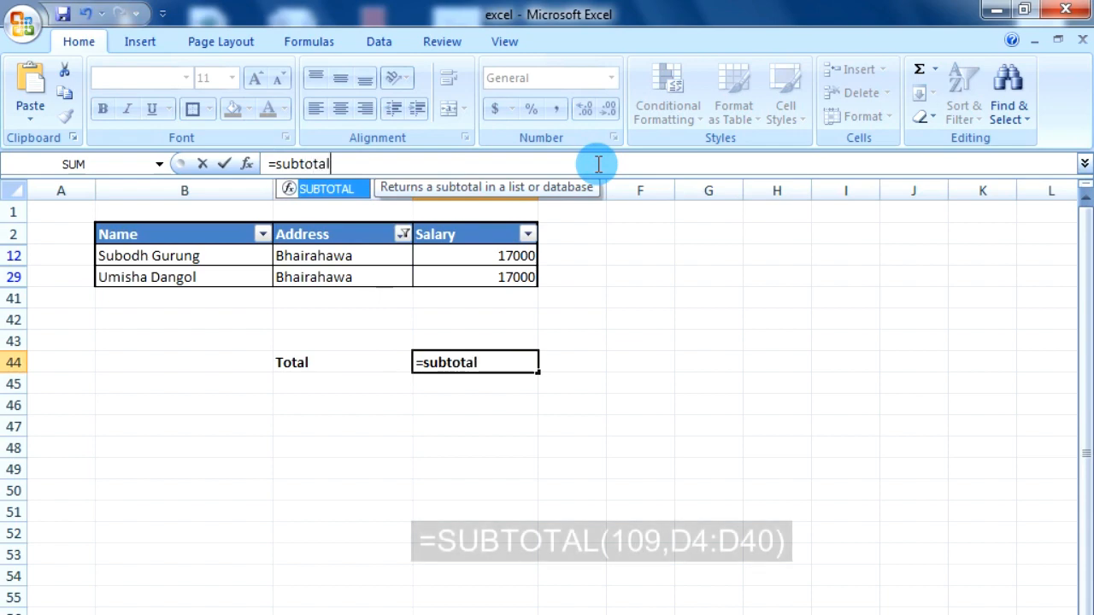
pyautogui.write('(')
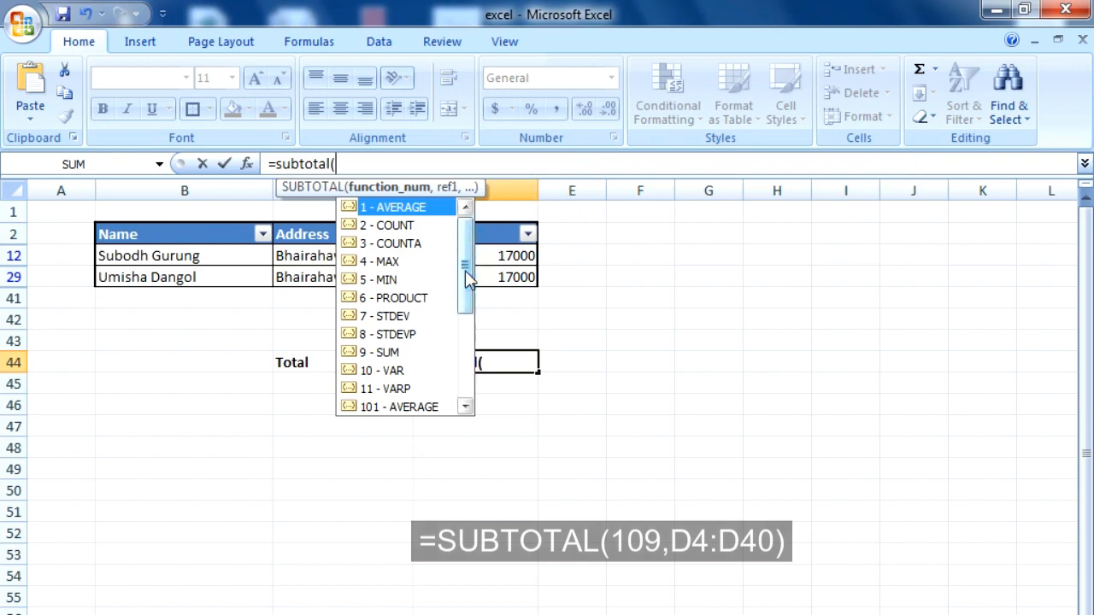
# Review the available SUBTOTAL function numbers and choose 109 - SUM as the first argument
pyautogui.scroll(-3, 465, 270)
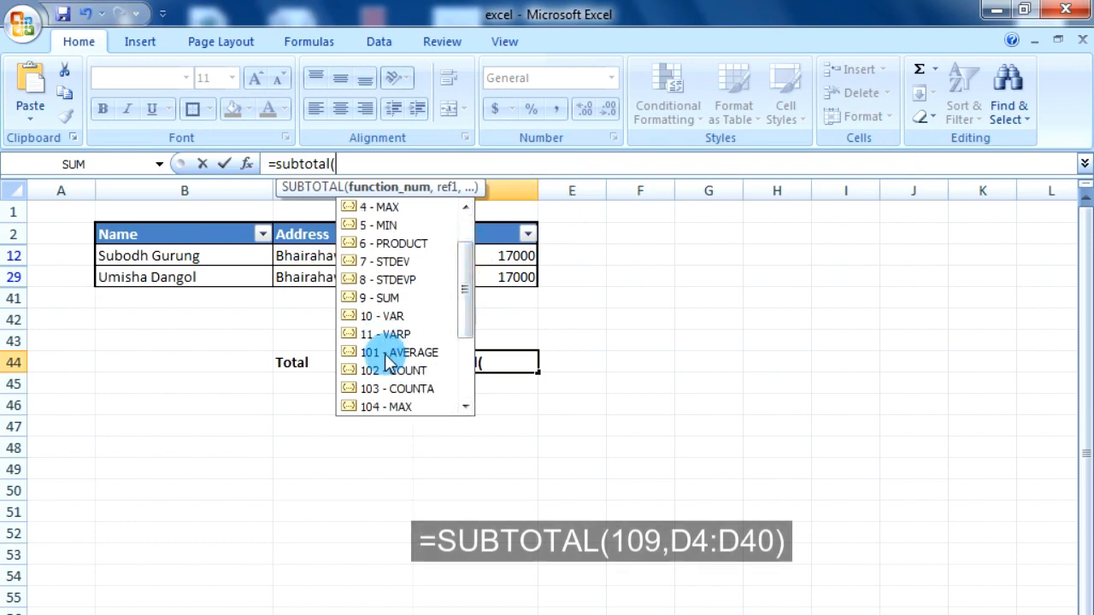
pyautogui.moveTo(465, 289); pyautogui.dragTo(462, 414)
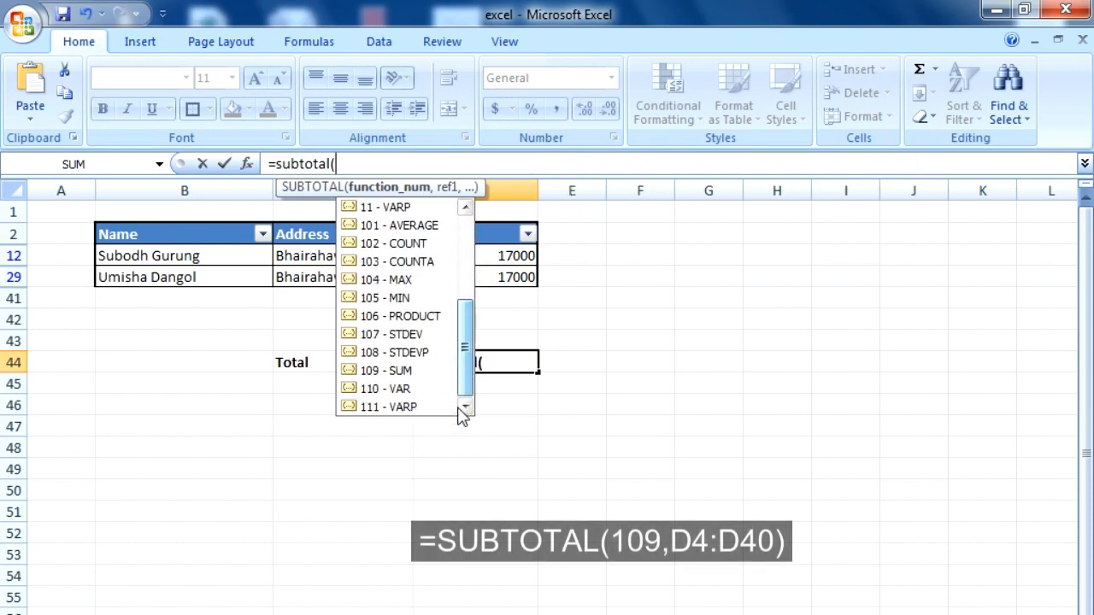
pyautogui.moveTo(468, 359); pyautogui.dragTo(475, 222)
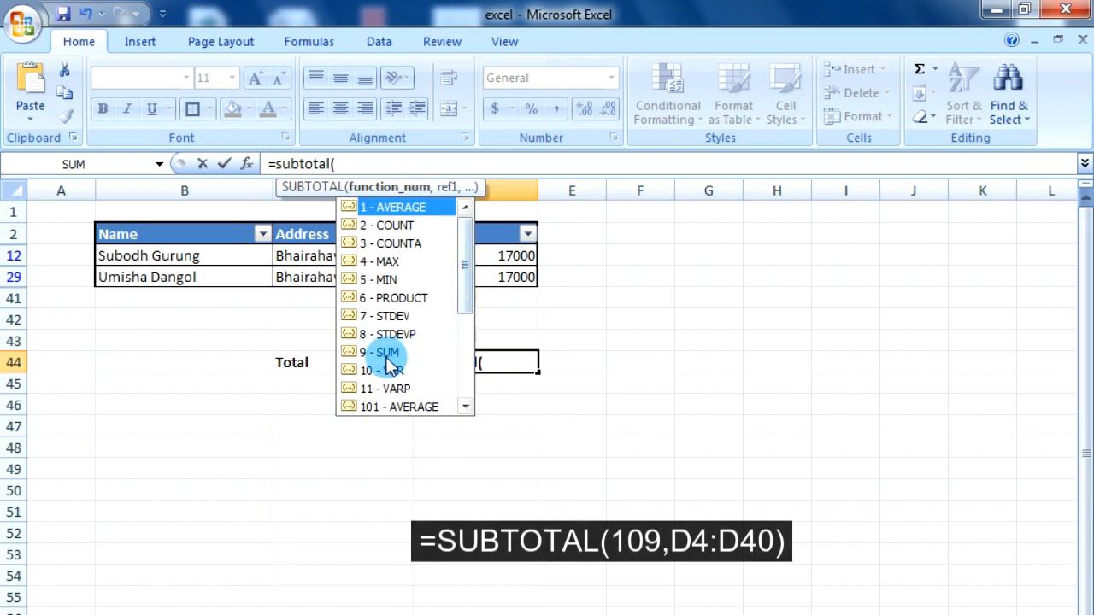
pyautogui.moveTo(465, 256); pyautogui.dragTo(454, 391)
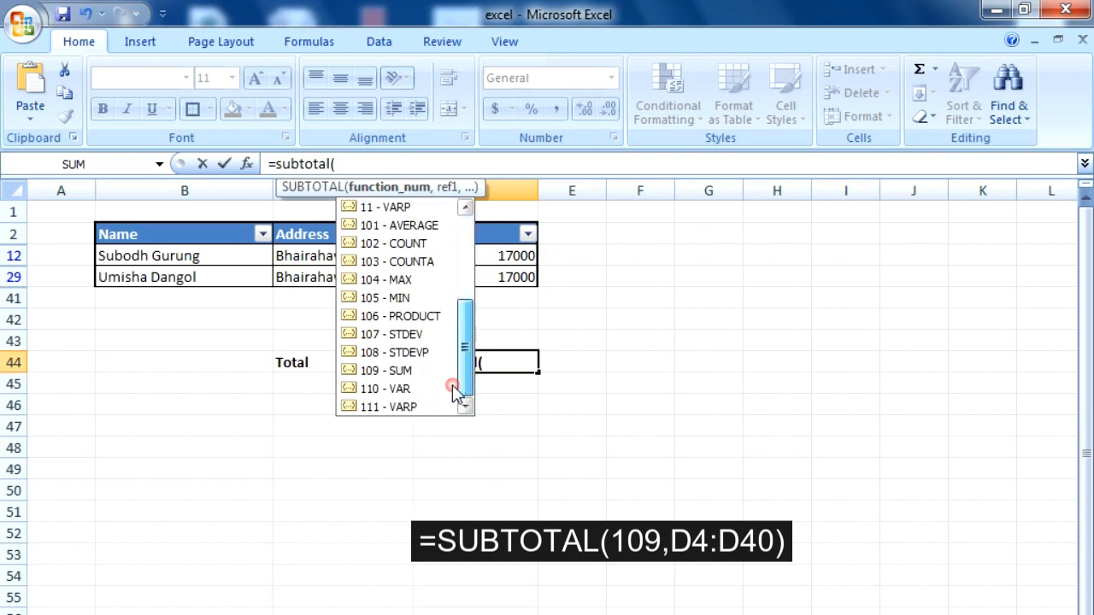
pyautogui.moveTo(469, 354); pyautogui.dragTo(477, 233)
pyautogui.moveTo(470, 276); pyautogui.dragTo(465, 241)
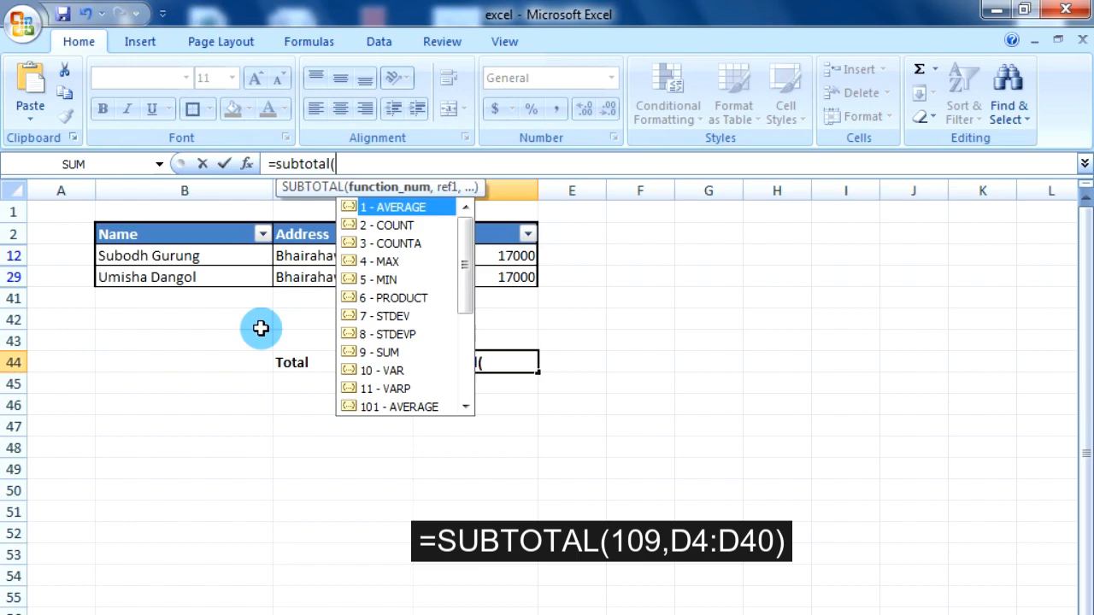
pyautogui.moveTo(465, 281); pyautogui.dragTo(476, 353)
pyautogui.click(392, 407)
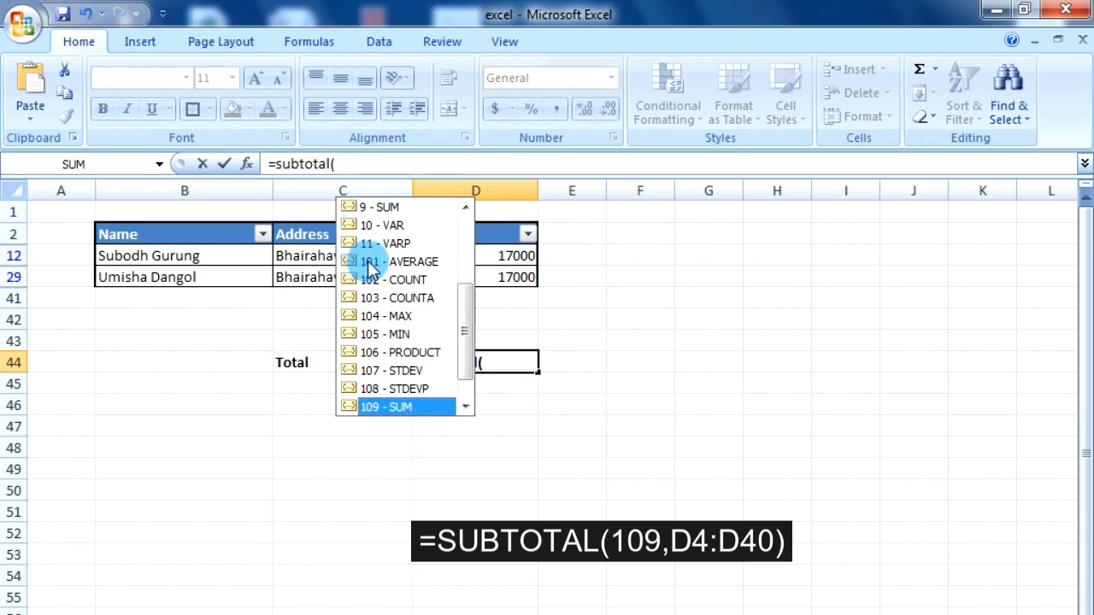
pyautogui.moveTo(464, 321); pyautogui.dragTo(467, 392)
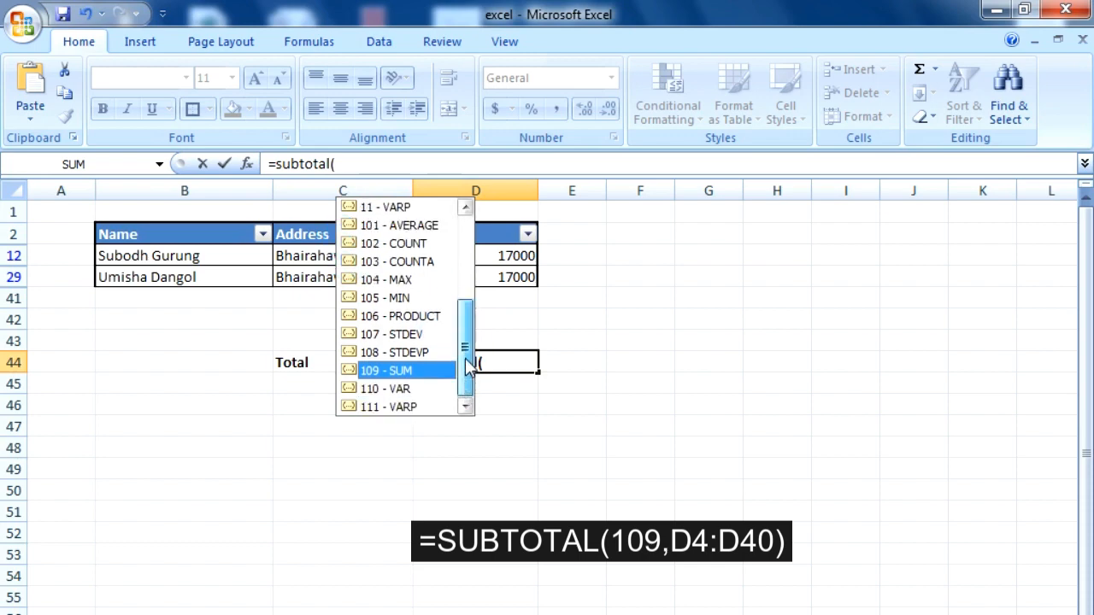
pyautogui.doubleClick(372, 373)
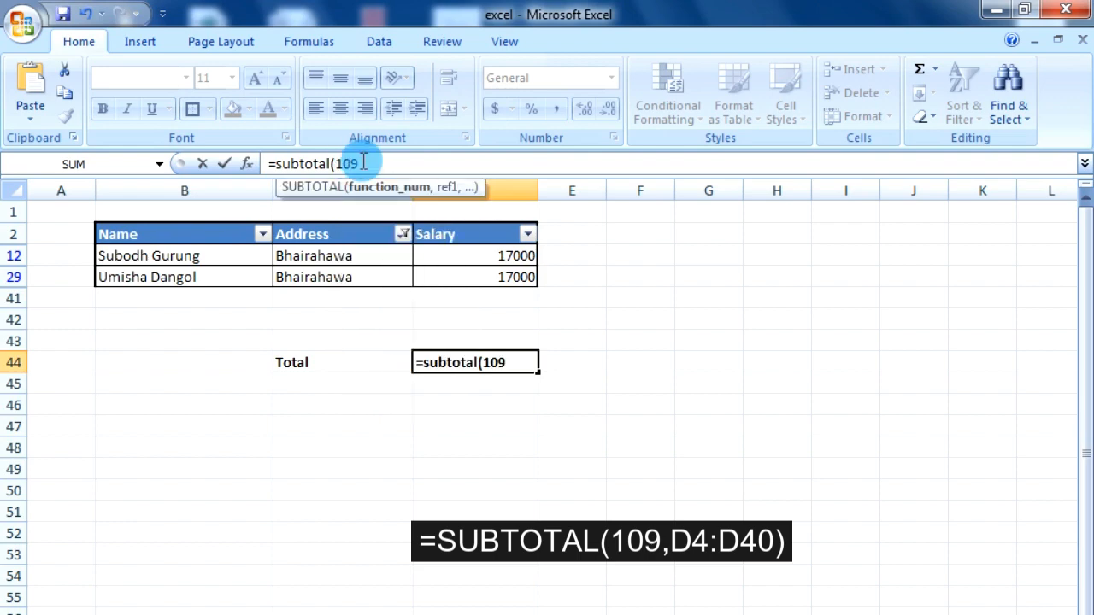
# Complete the SUBTOTAL formula in D44 with the range C3:C40, enter it and recheck the cell
pyautogui.write(',')
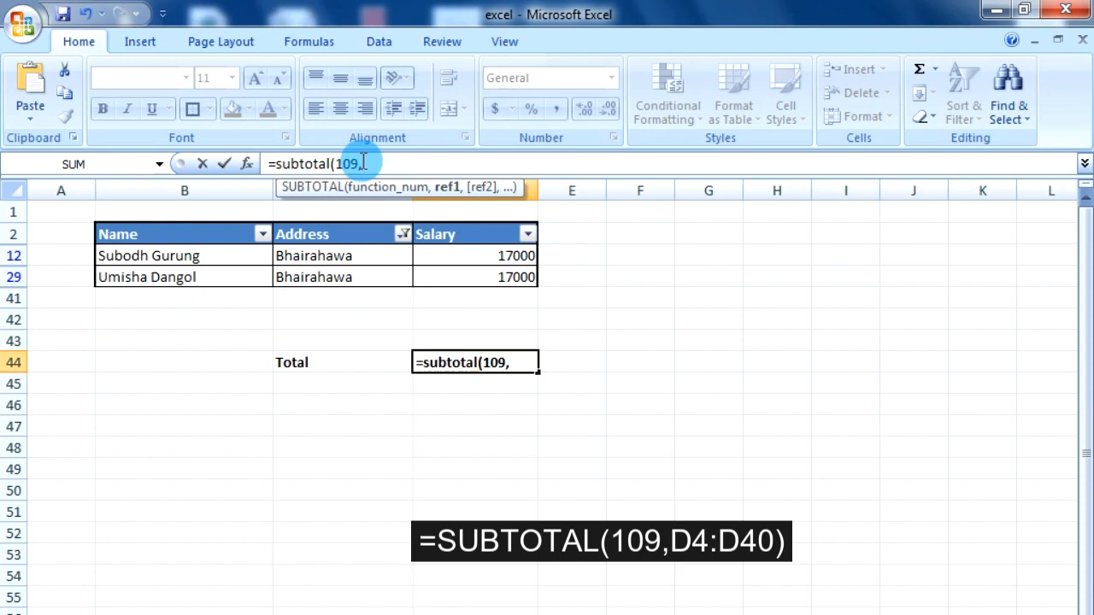
pyautogui.write('c')
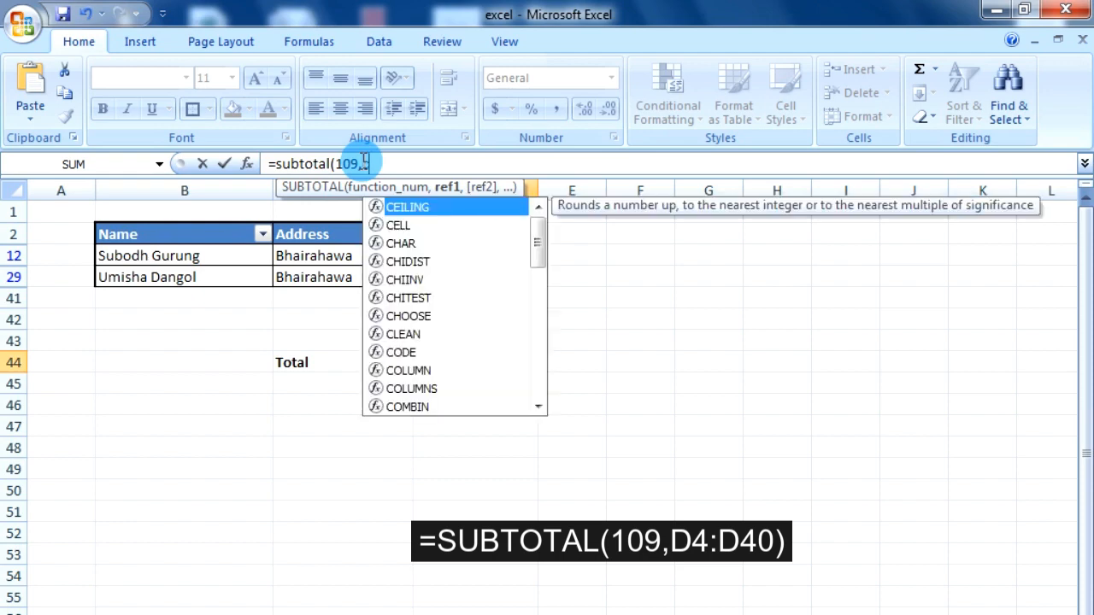
pyautogui.write('3')
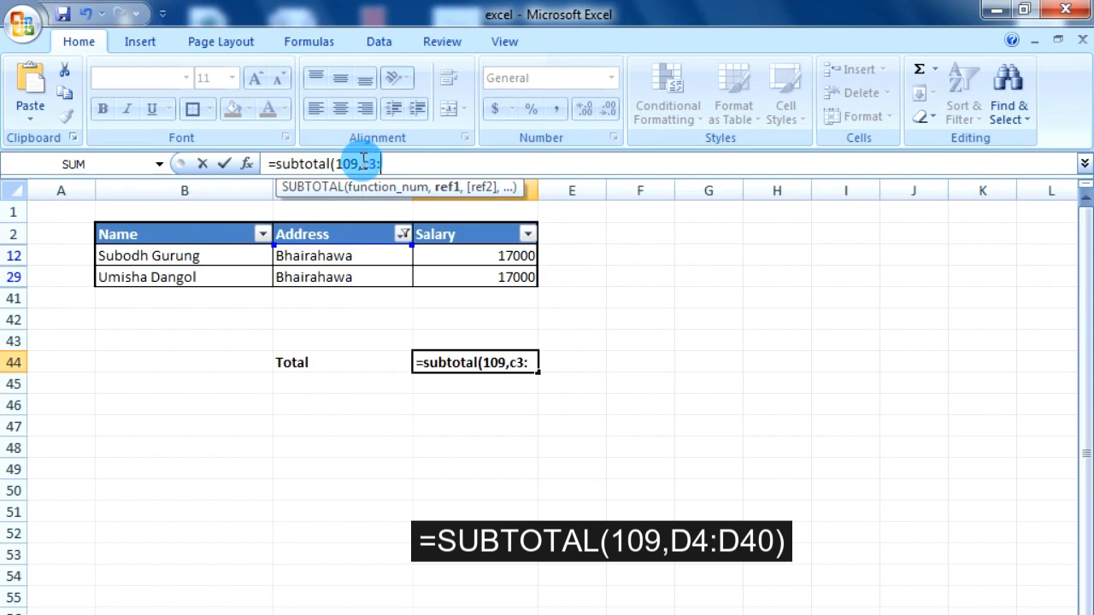
pyautogui.write(':c40')
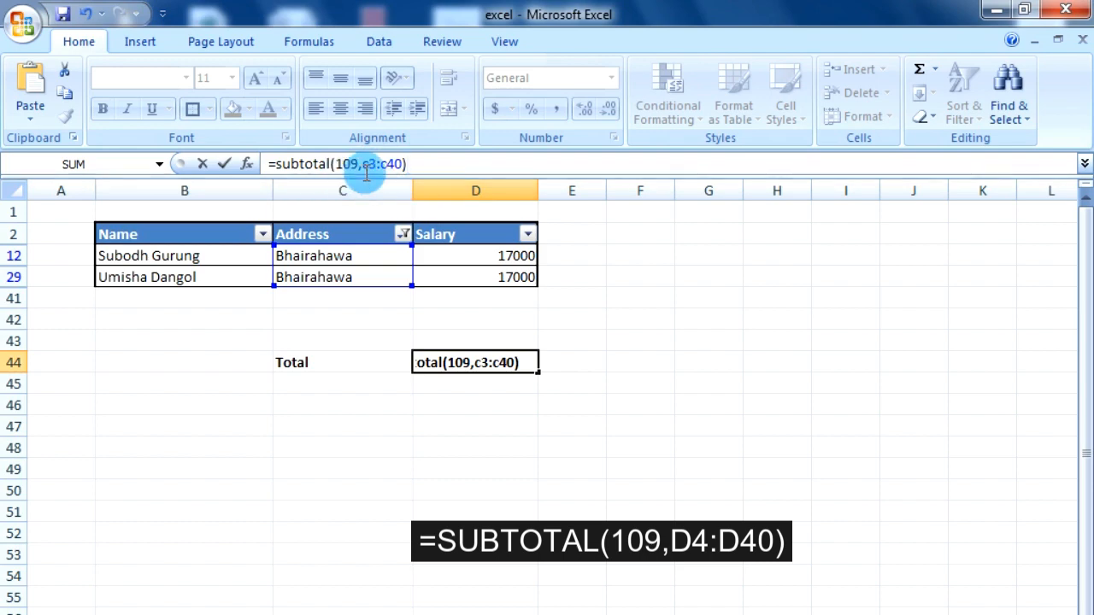
pyautogui.press('Return')
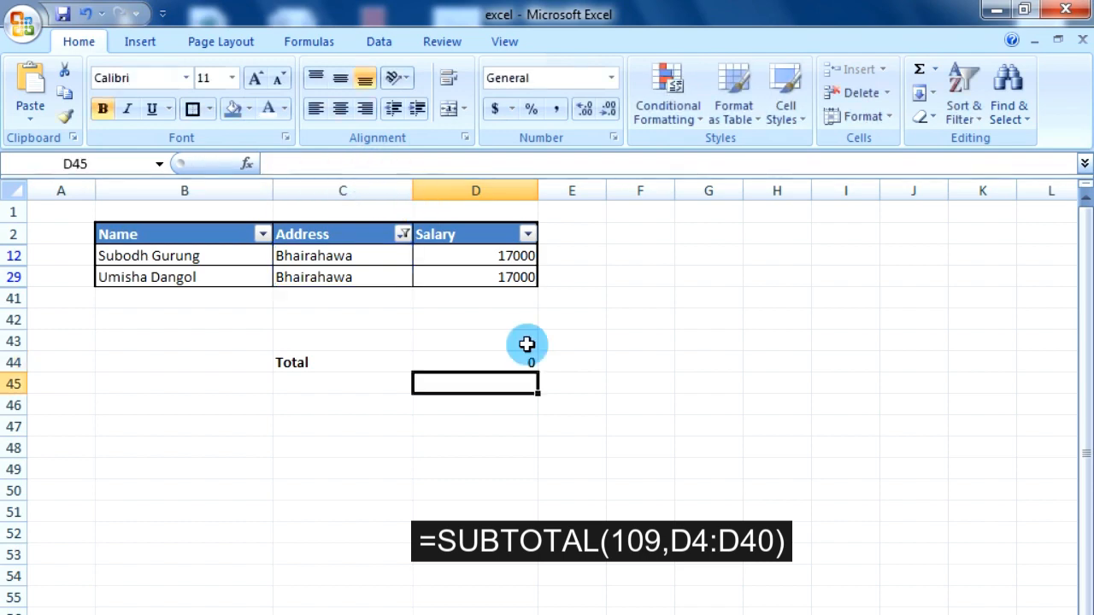
pyautogui.click(505, 511)
pyautogui.click(494, 361)
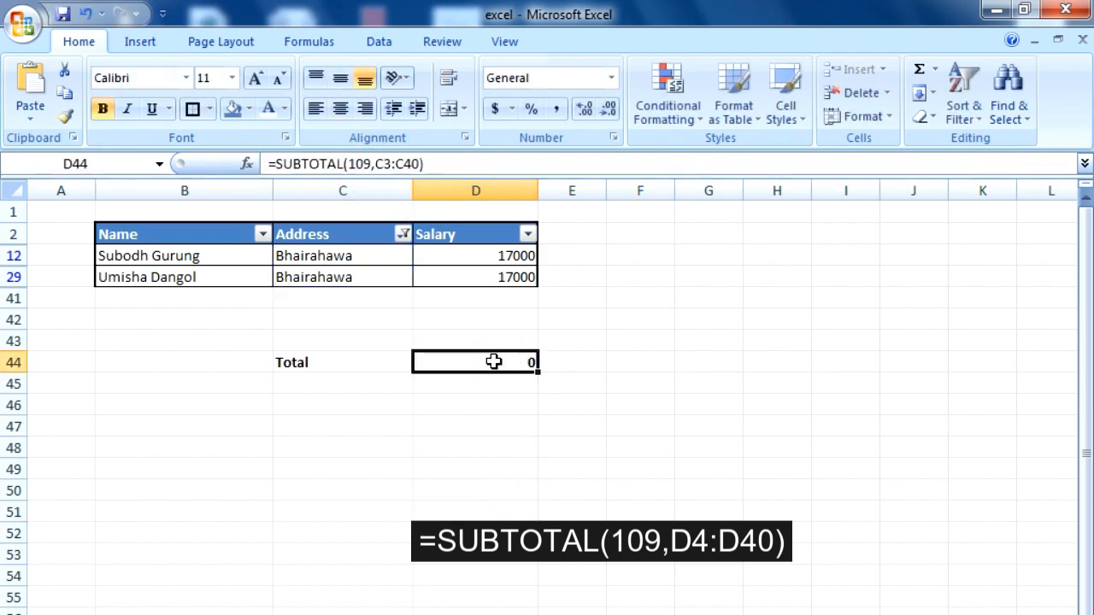
# Remove the Address filter by selecting all addresses again so every salary row is listed
pyautogui.click(402, 234)
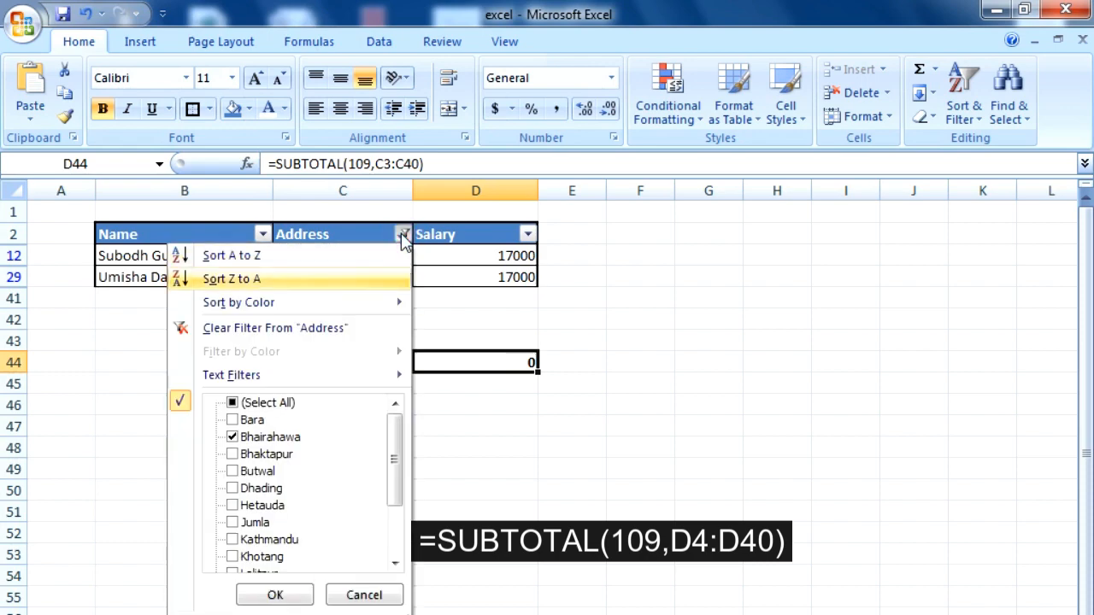
pyautogui.click(232, 403)
pyautogui.click(275, 595)
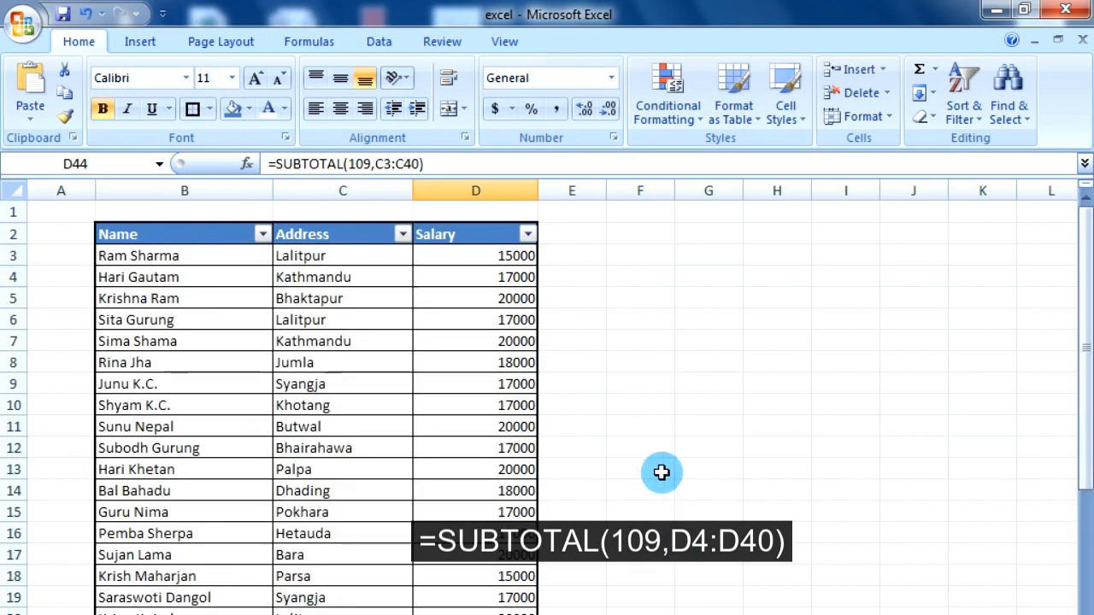
pyautogui.click(655, 471)
# Replace the range in the D44 SUBTOTAL formula with the Salary cells D3:D40 and enter it
pyautogui.click(499, 263)
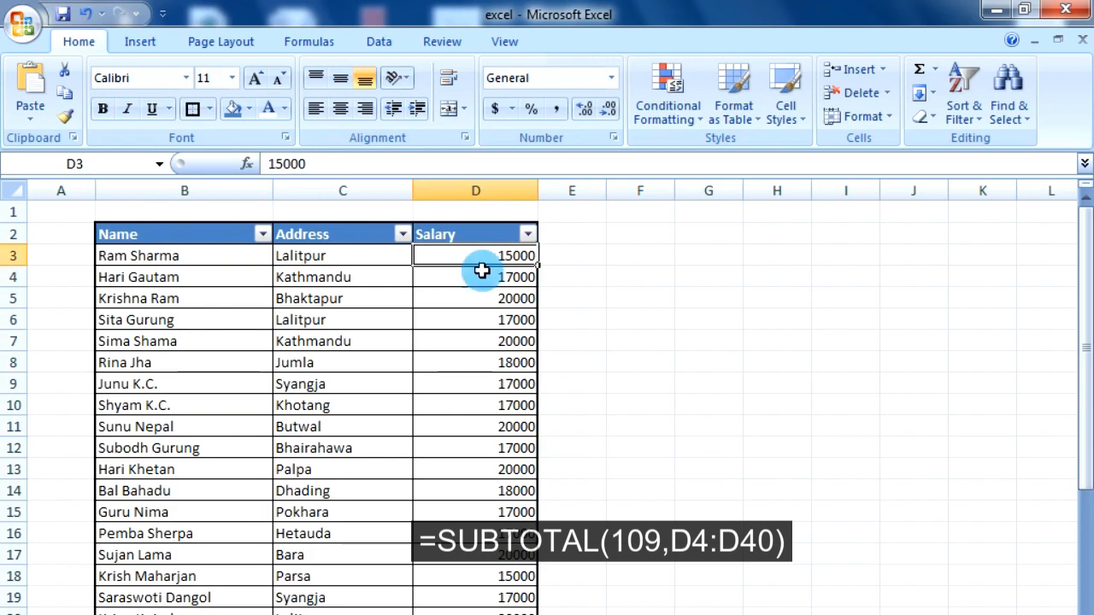
pyautogui.scroll(-10, 483, 410)
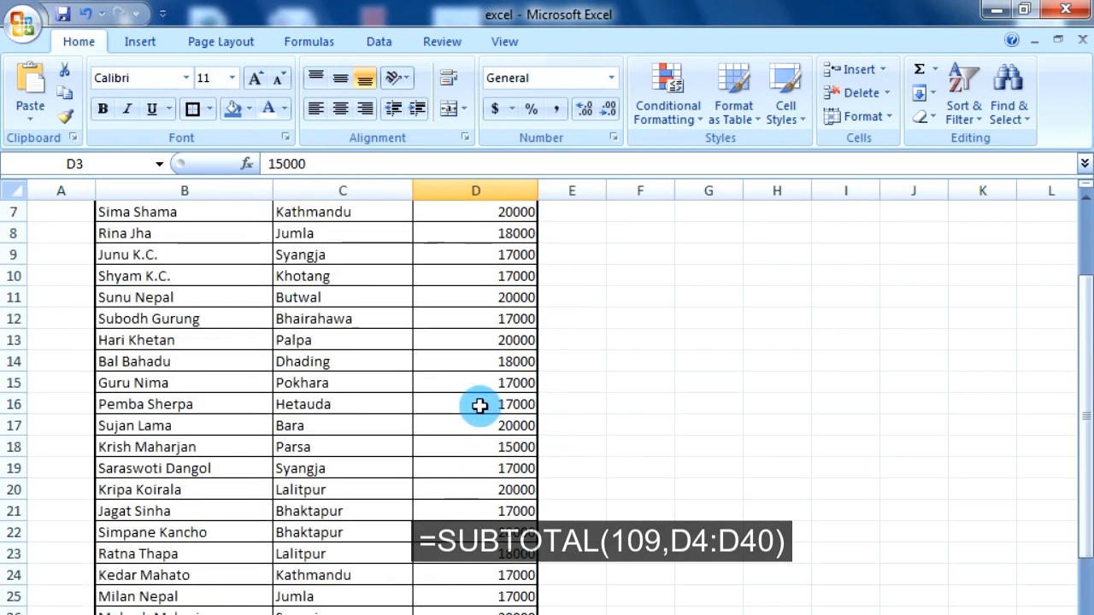
pyautogui.click(518, 489)
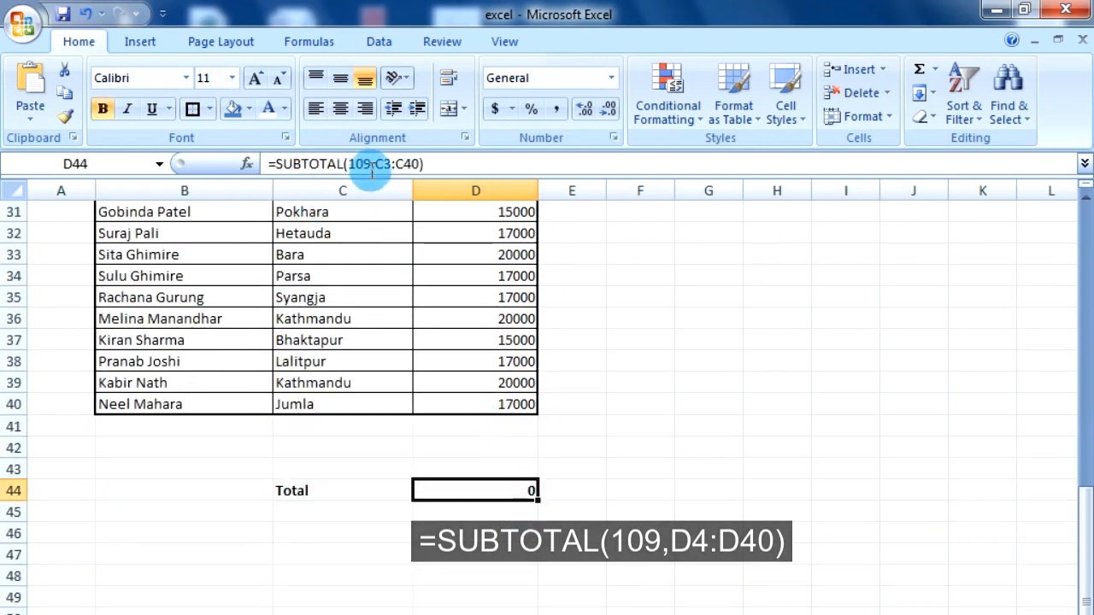
pyautogui.moveTo(376, 164); pyautogui.dragTo(423, 165)
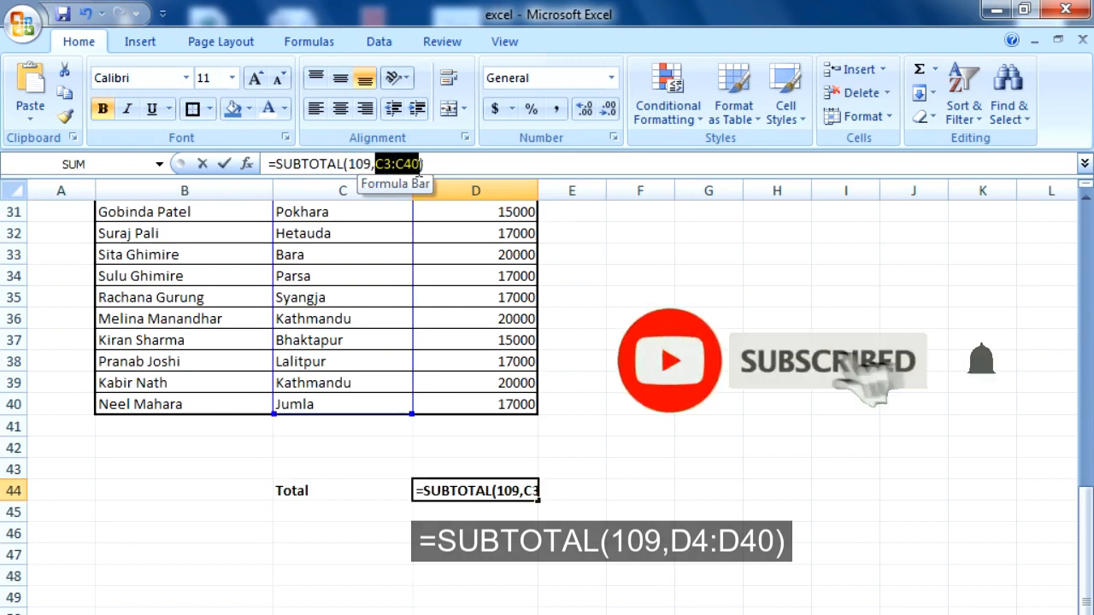
pyautogui.press('Delete')
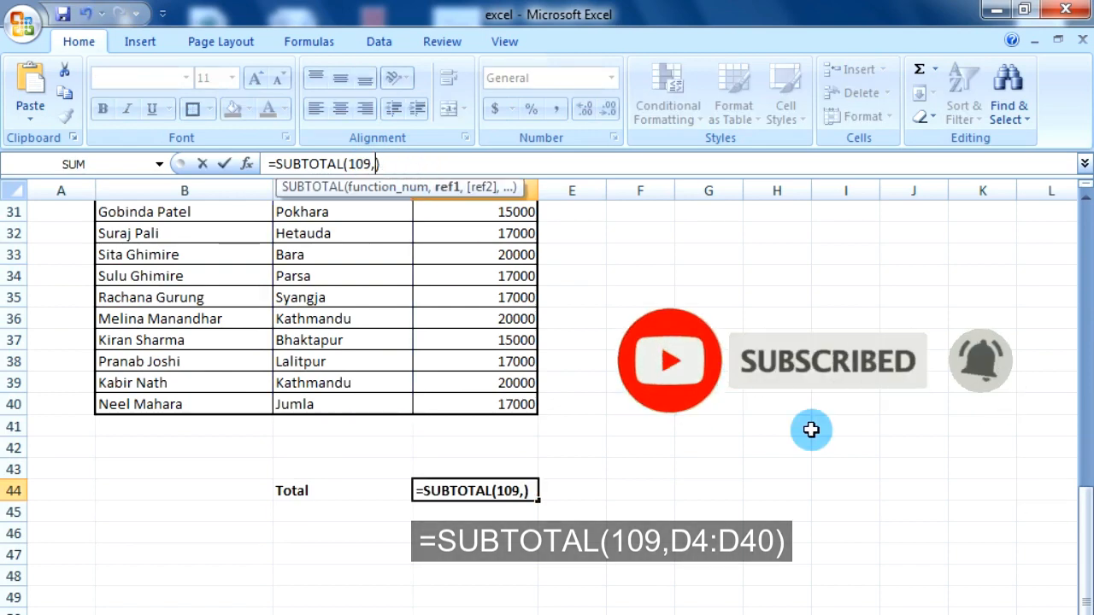
pyautogui.moveTo(1087, 569); pyautogui.dragTo(1086, 282)
pyautogui.moveTo(475, 255); pyautogui.dragTo(479, 611)
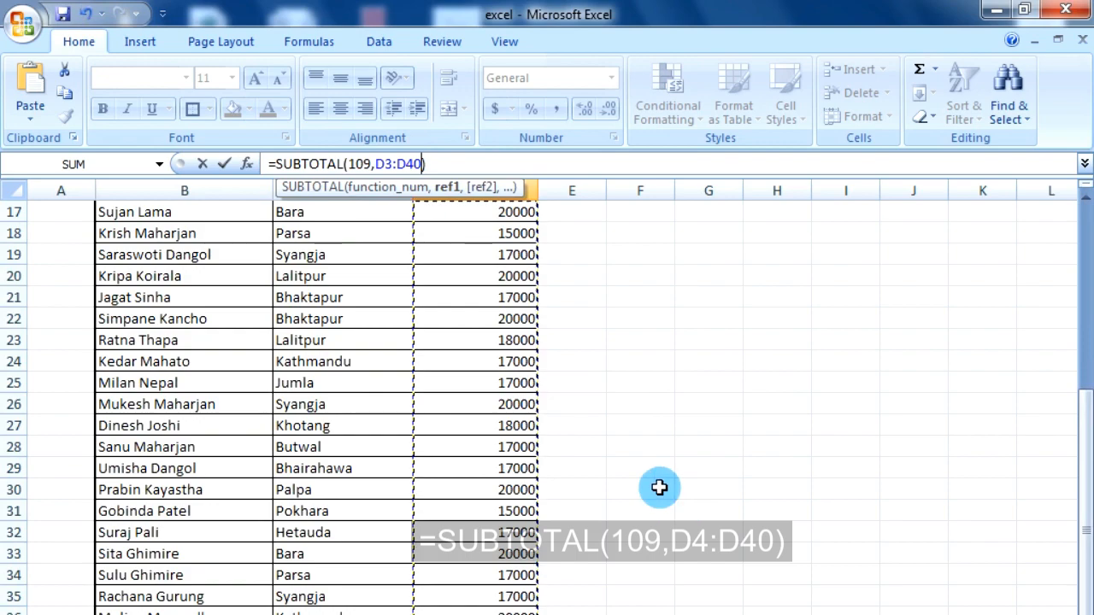
pyautogui.press('Return')
pyautogui.scroll(-4, 604, 320)
pyautogui.click(486, 571)
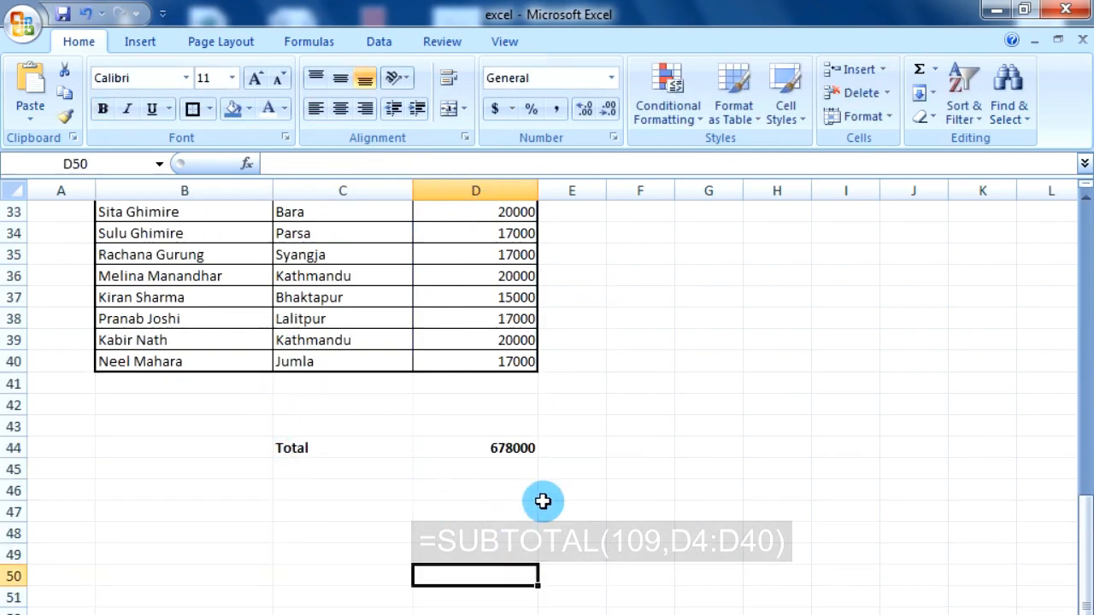
# Filter the Address column to show only Bara and check the salary total in D44
pyautogui.scroll(11, 542, 501)
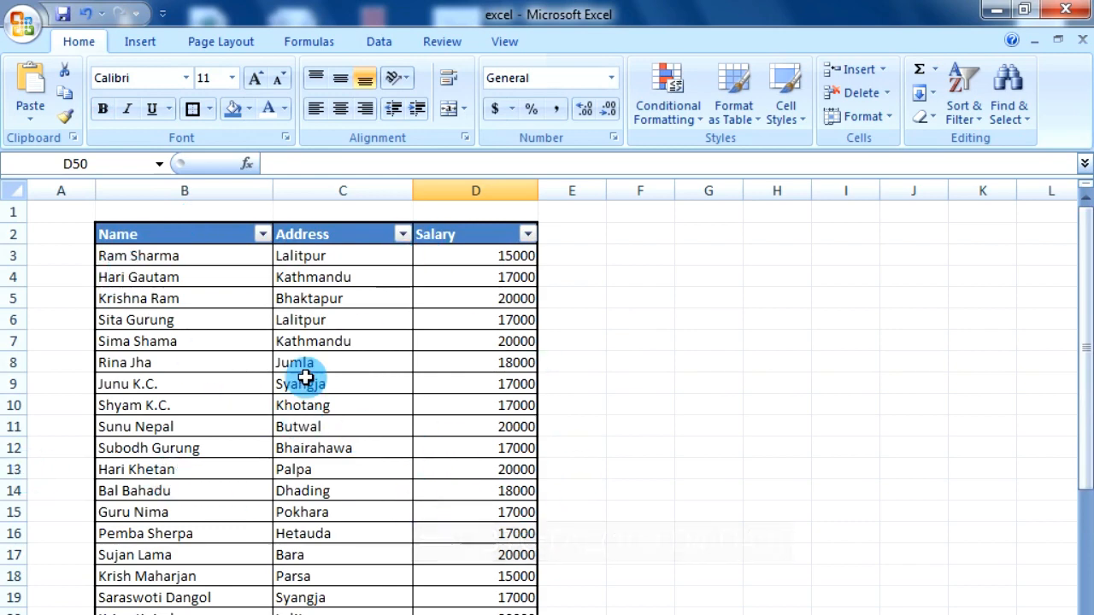
pyautogui.scroll(-3, 410, 407)
pyautogui.scroll(-7, 410, 407)
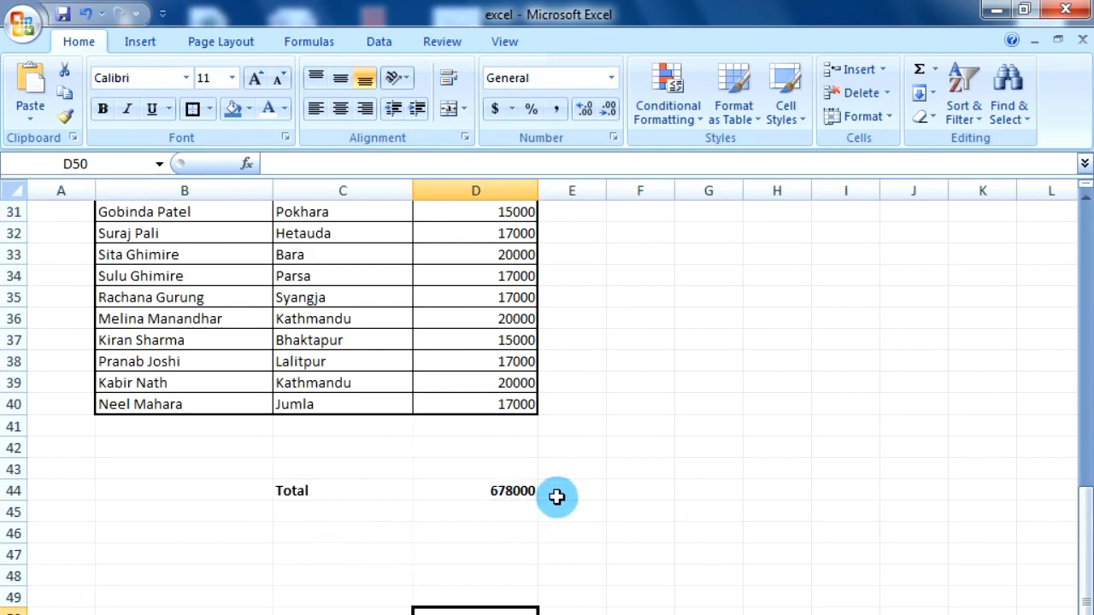
pyautogui.scroll(10, 603, 495)
pyautogui.click(402, 234)
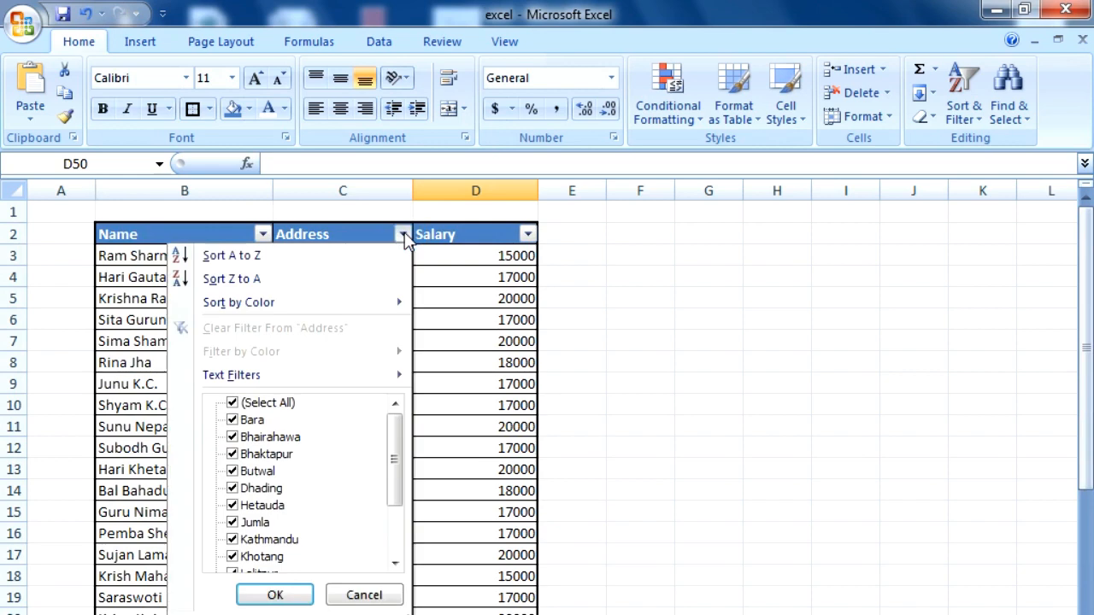
pyautogui.click(232, 403)
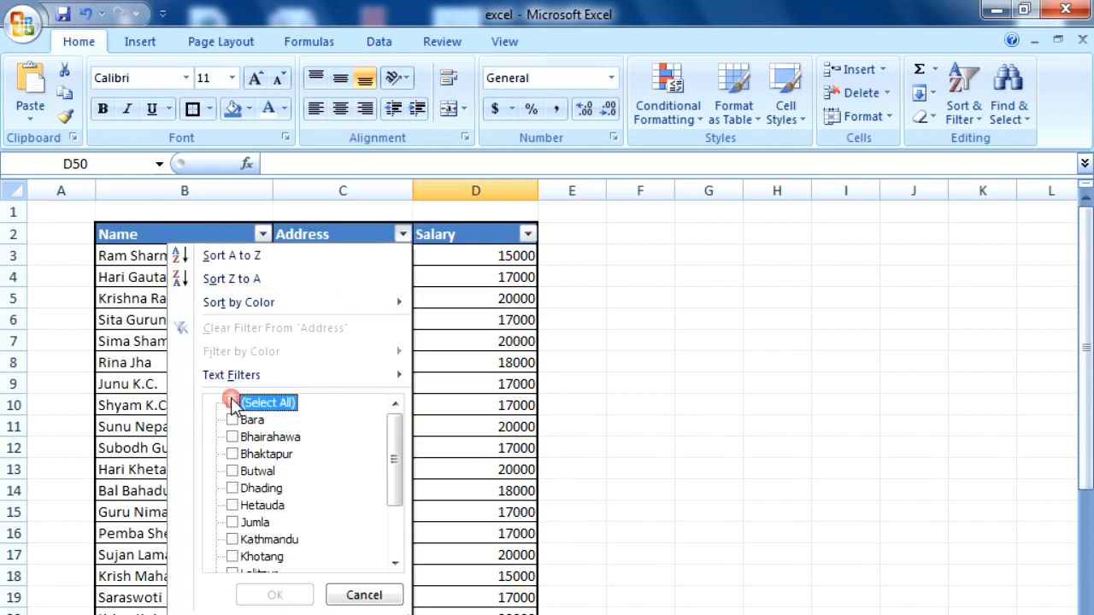
pyautogui.click(232, 419)
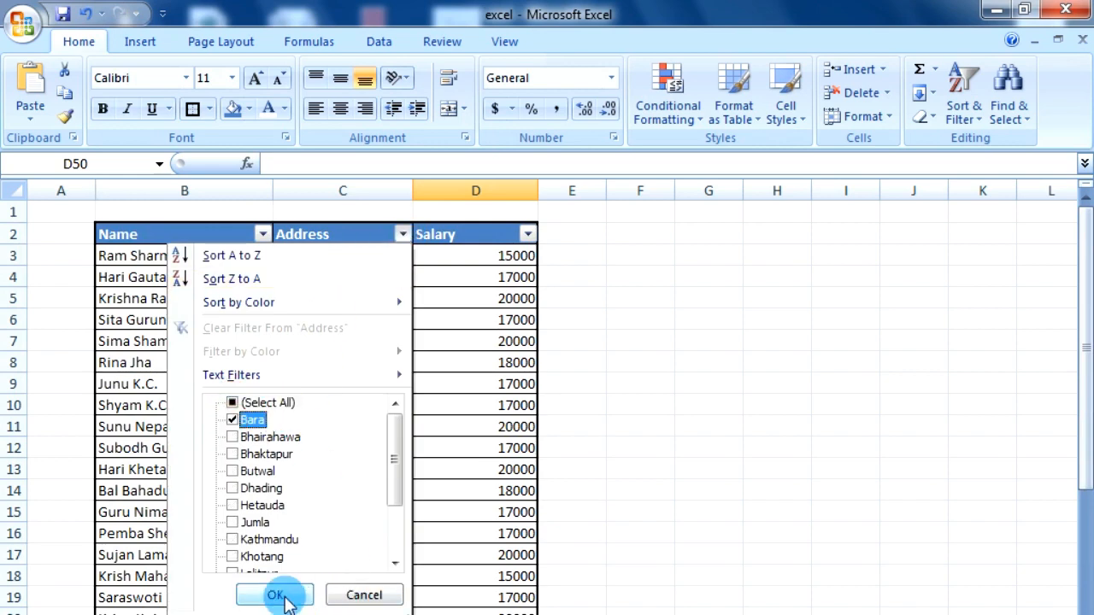
pyautogui.click(282, 594)
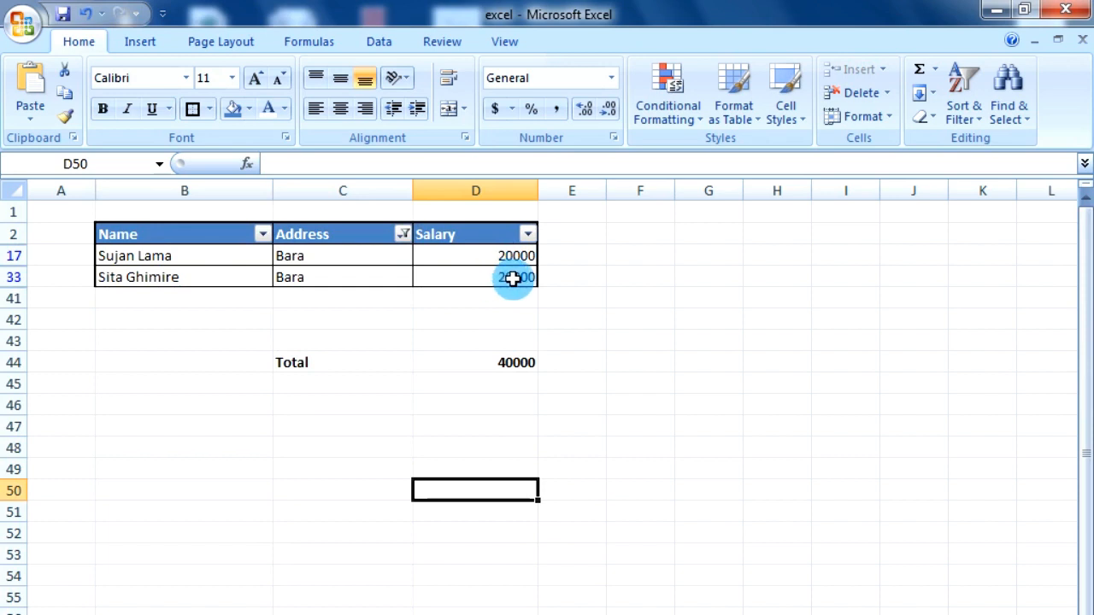
pyautogui.click(484, 384)
pyautogui.click(505, 360)
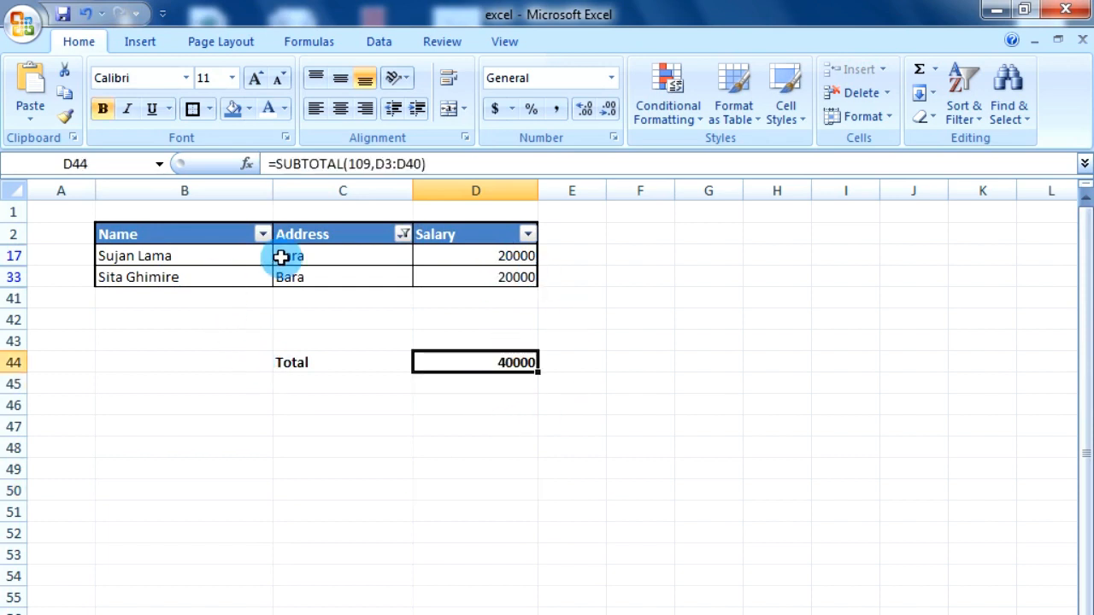
# Switch the Address filter from Bara to Butwal only to test the total on those rows
pyautogui.click(403, 235)
pyautogui.click(232, 403)
pyautogui.click(233, 420)
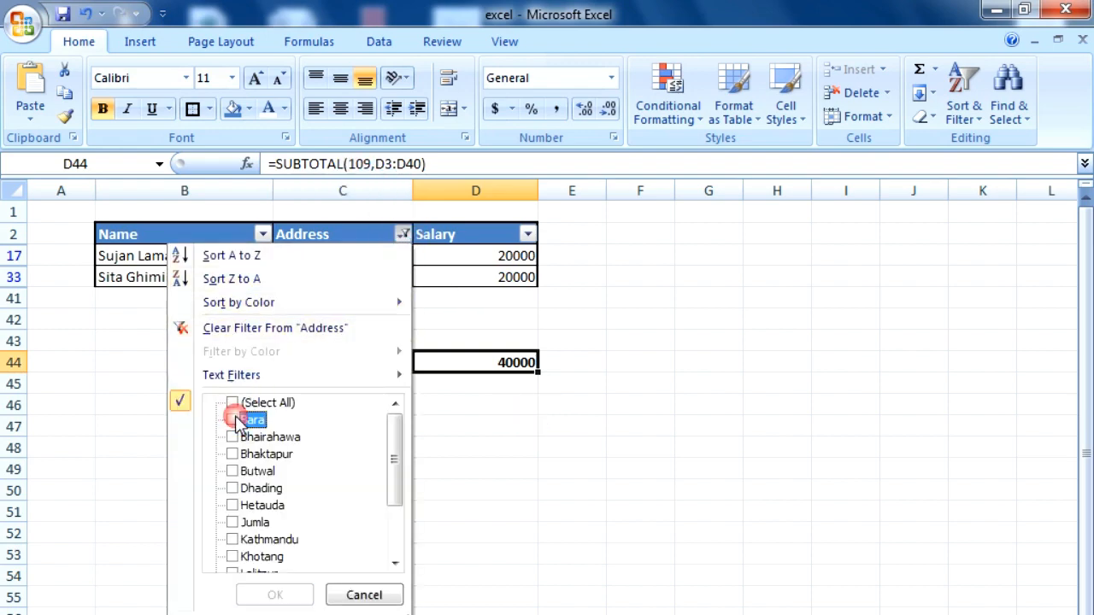
pyautogui.click(234, 471)
pyautogui.click(266, 597)
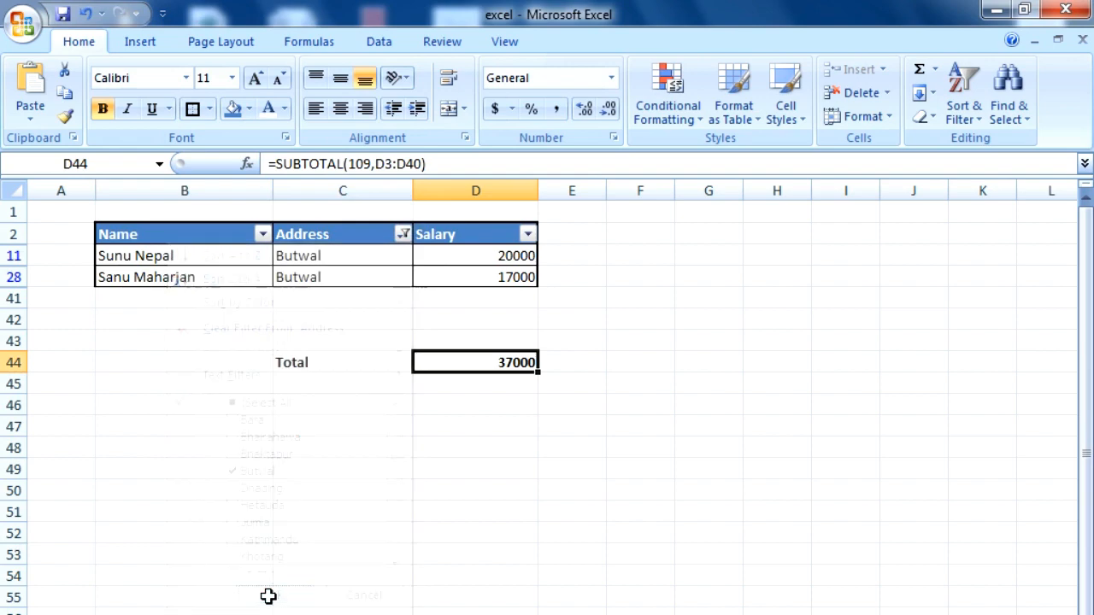
pyautogui.click(572, 579)
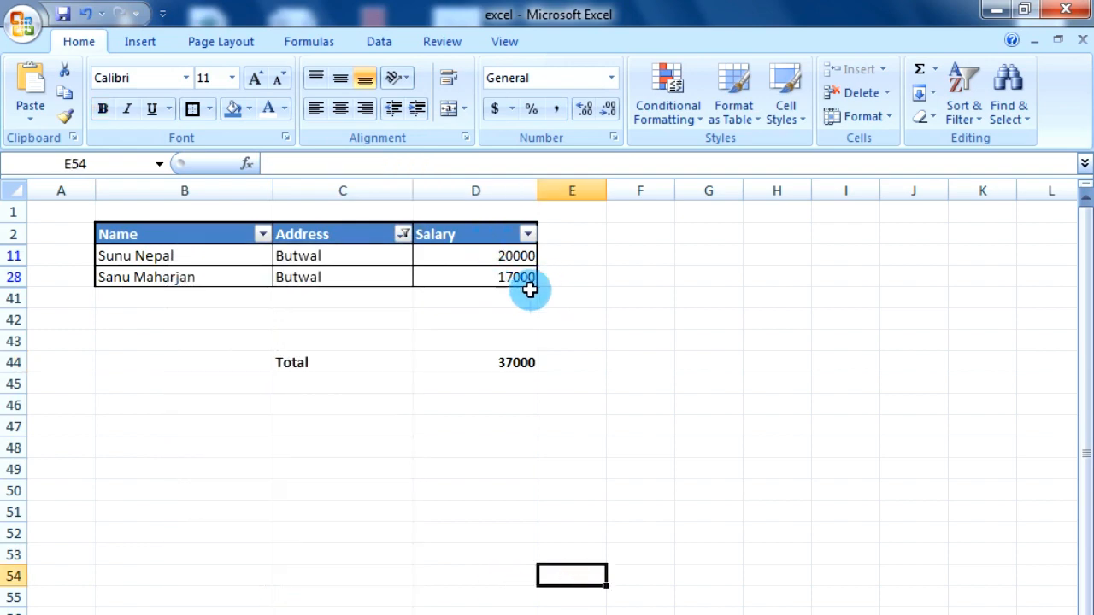
# Switch the Address filter from Butwal to Hetauda only and check the total and formula in D44
pyautogui.click(403, 234)
pyautogui.click(232, 471)
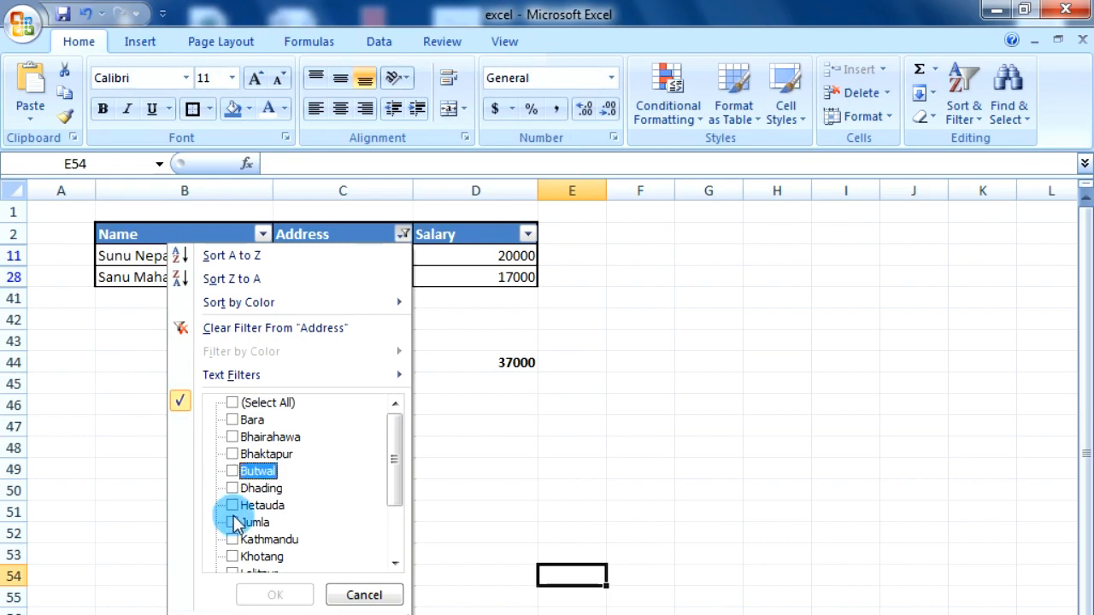
pyautogui.click(232, 505)
pyautogui.click(275, 595)
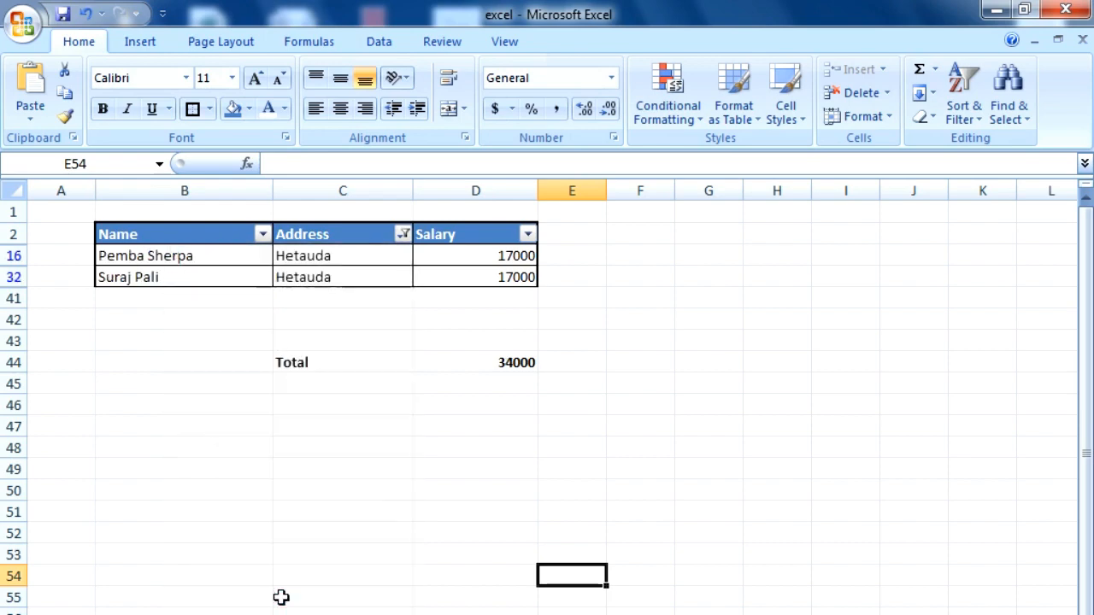
pyautogui.click(496, 369)
pyautogui.click(379, 470)
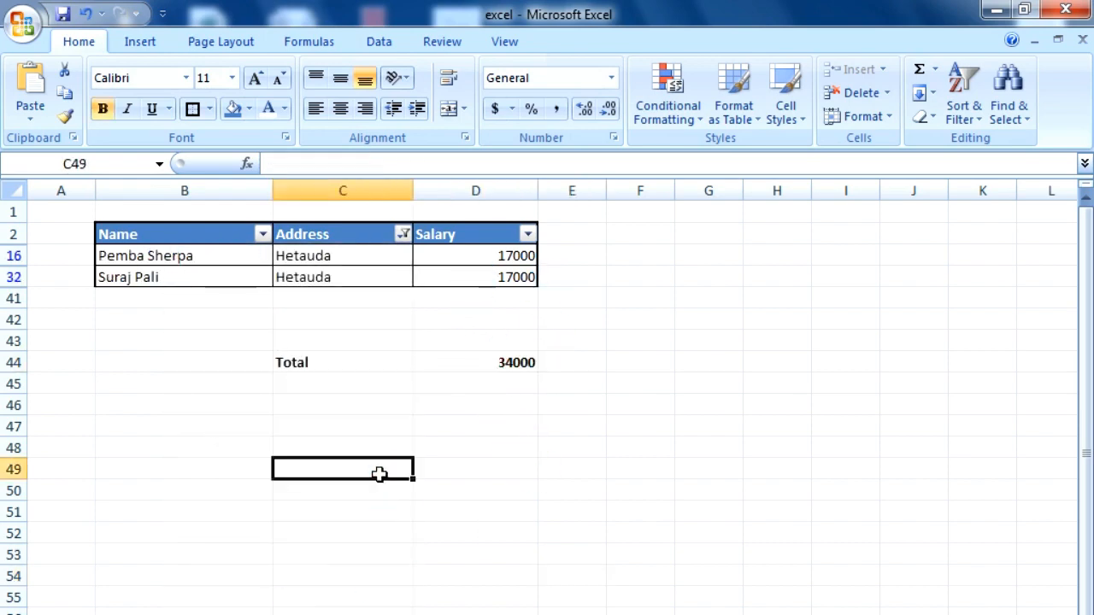
pyautogui.click(497, 361)
pyautogui.click(496, 361)
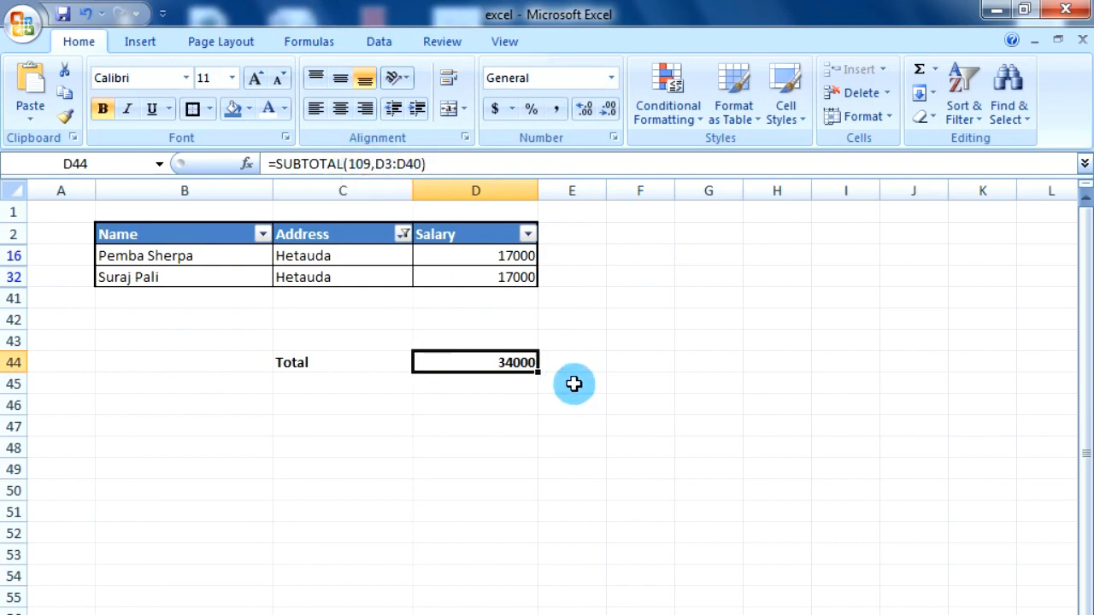
# Add Bhairahawa to the Address filter alongside Hetauda
pyautogui.click(402, 235)
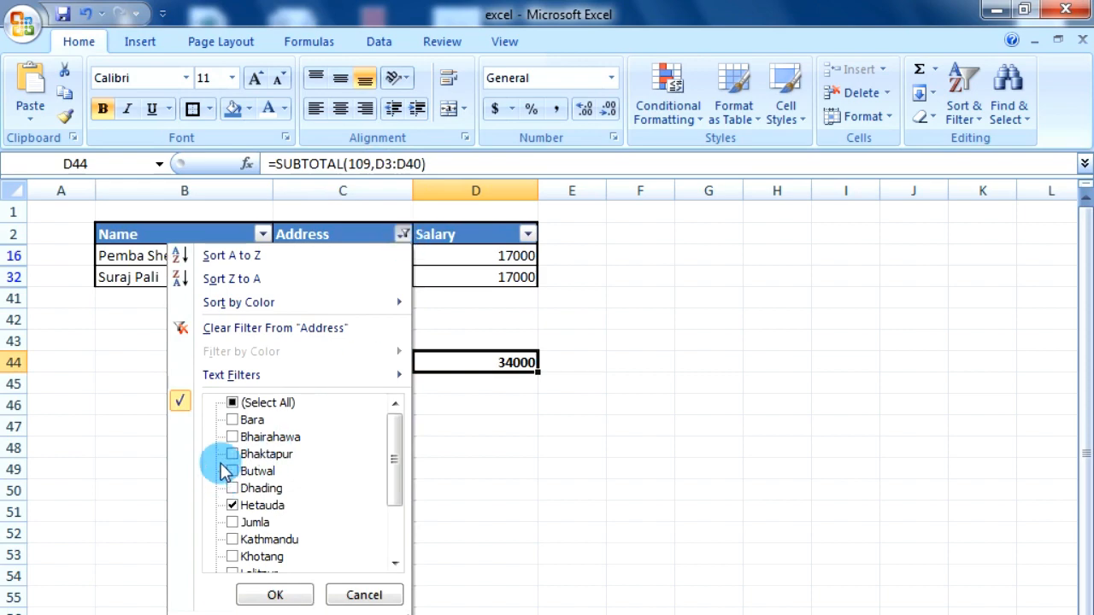
pyautogui.click(233, 438)
pyautogui.click(275, 595)
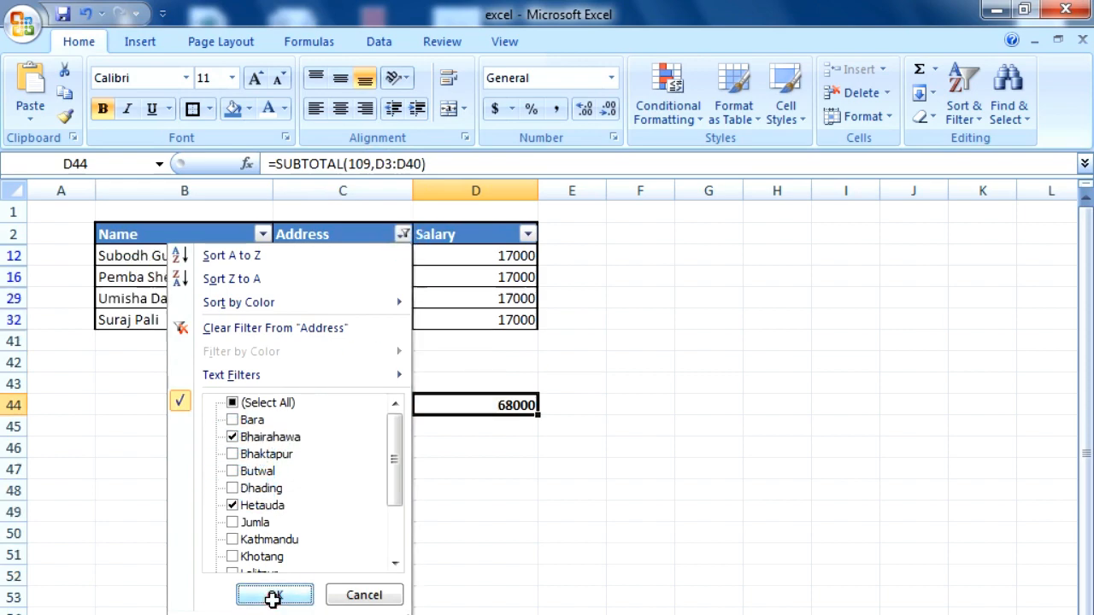
pyautogui.click(475, 505)
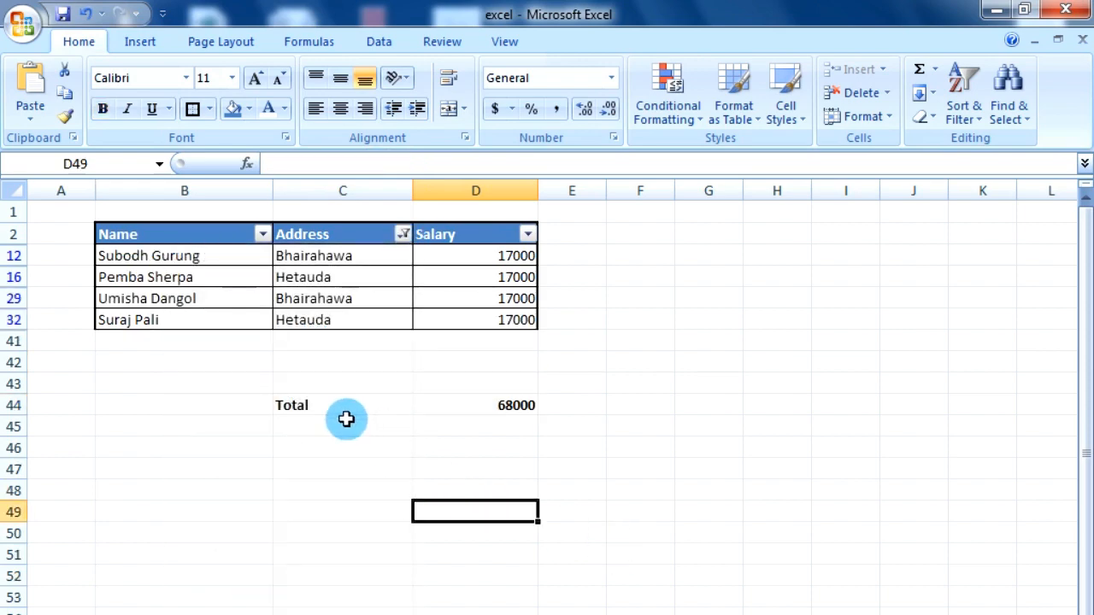
# Select all addresses in the Address filter again and check the total for the full table
pyautogui.click(403, 235)
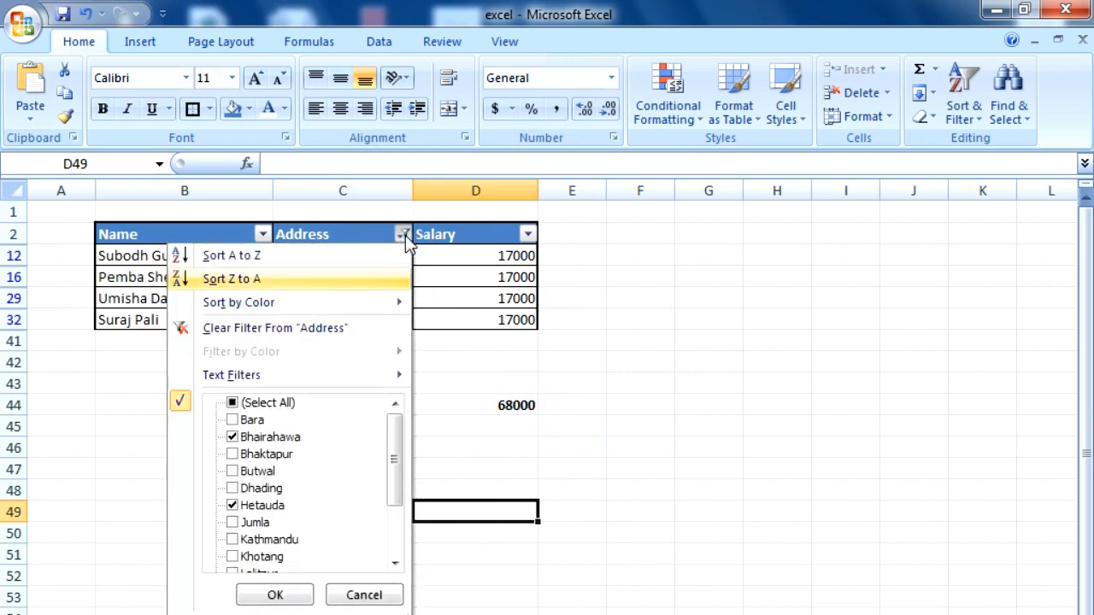
pyautogui.click(232, 403)
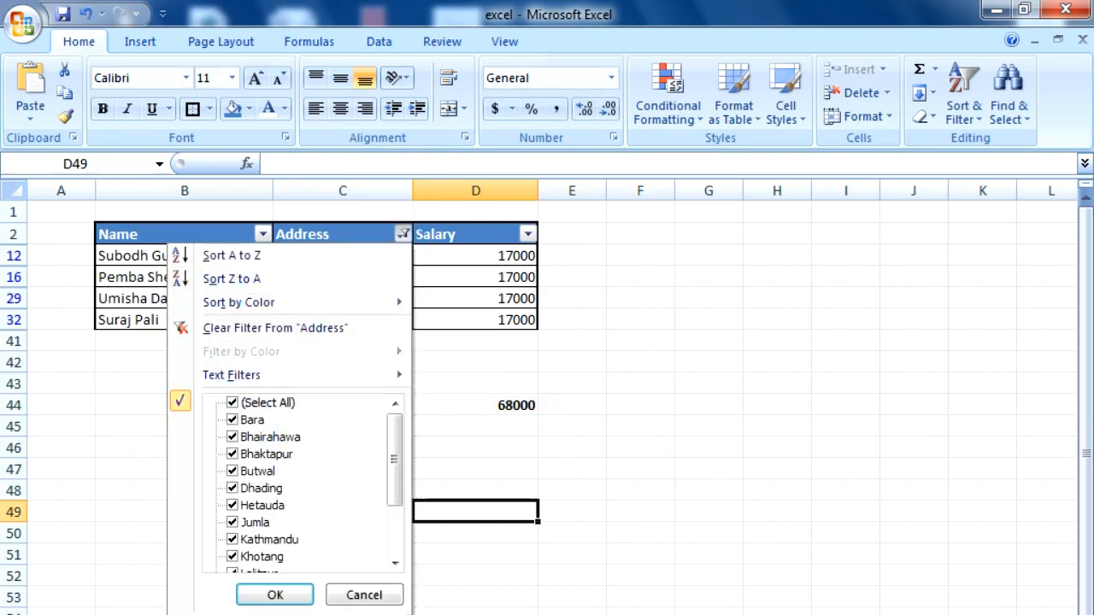
pyautogui.click(275, 595)
pyautogui.scroll(-12, 508, 538)
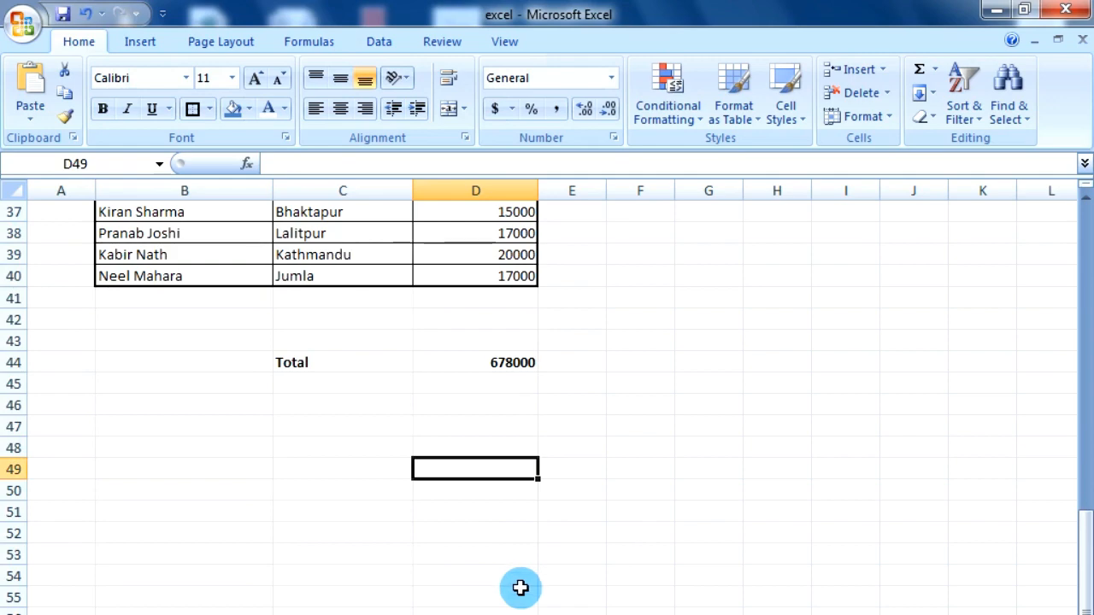
pyautogui.scroll(12, 478, 385)
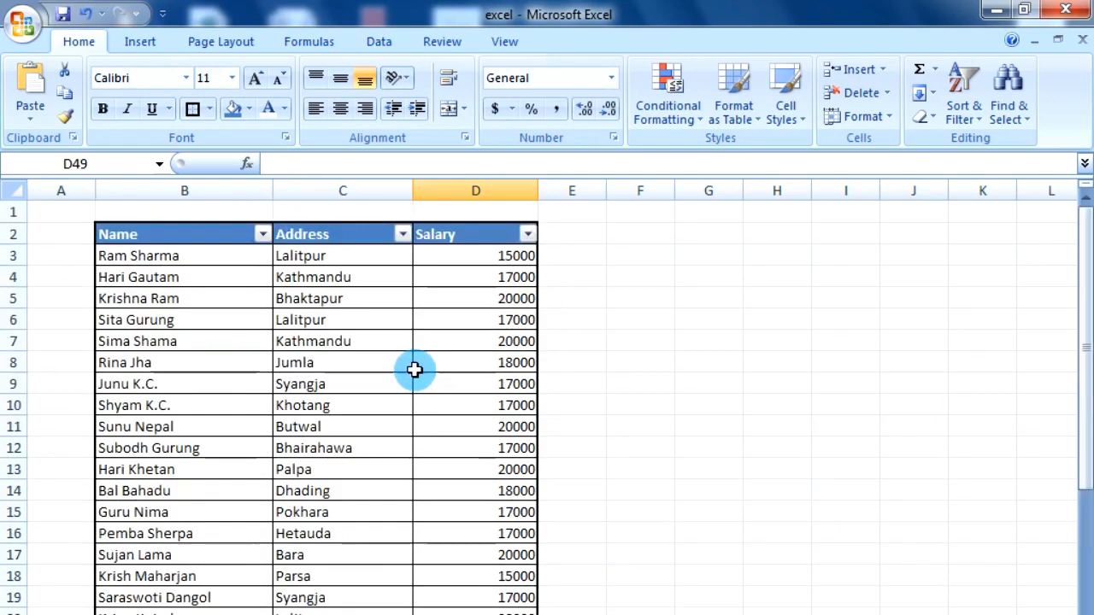
# Filter the Address column to Butwal, Dhading and Kathmandu and check the total in D44
pyautogui.click(403, 235)
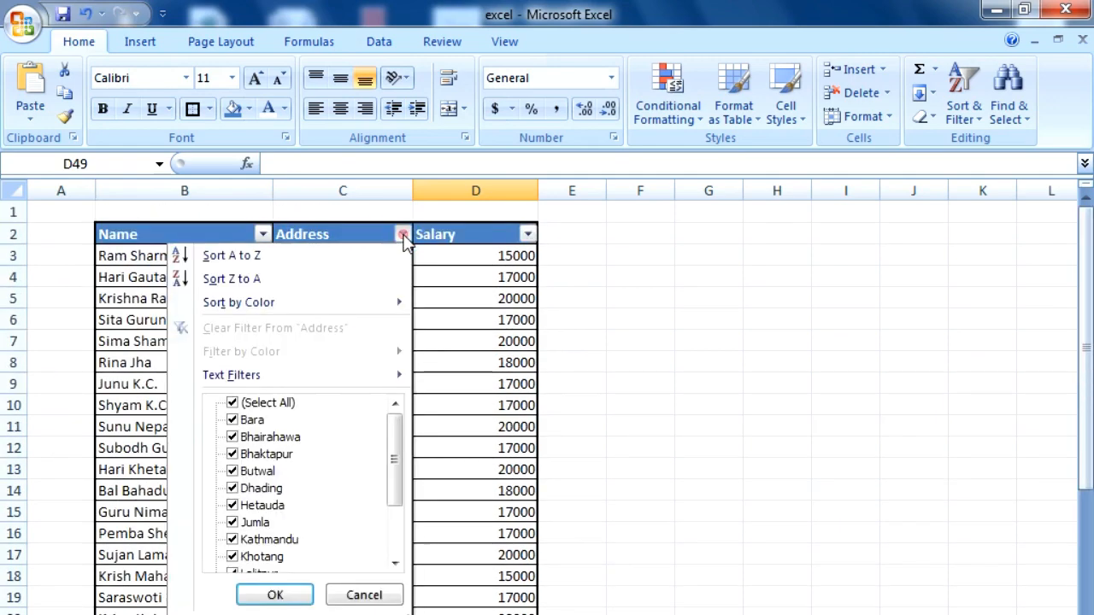
pyautogui.click(232, 402)
pyautogui.click(232, 471)
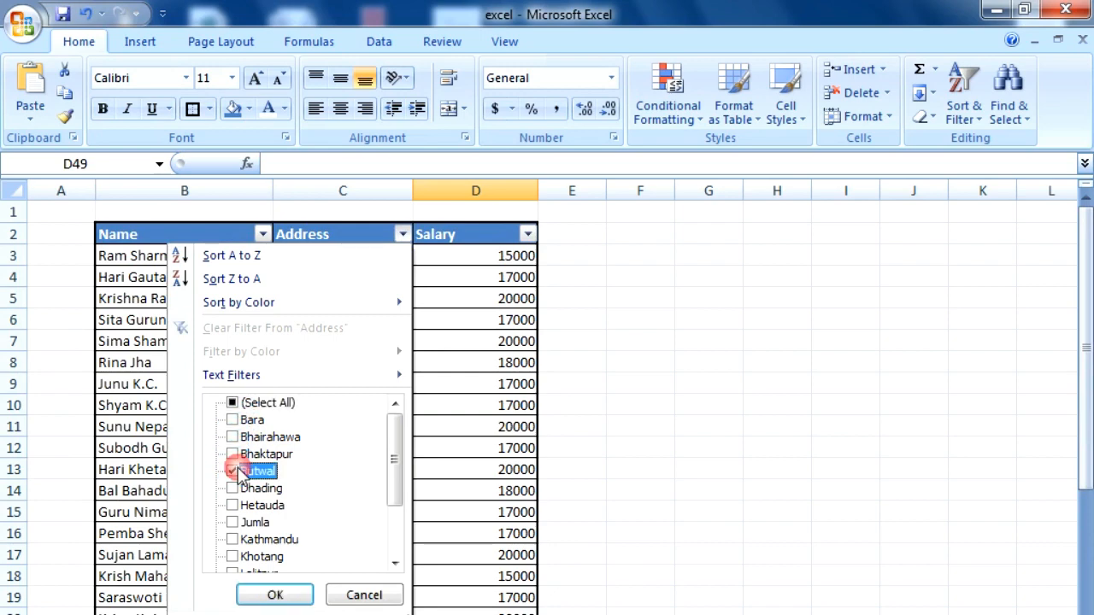
pyautogui.click(234, 488)
pyautogui.click(233, 539)
pyautogui.click(272, 594)
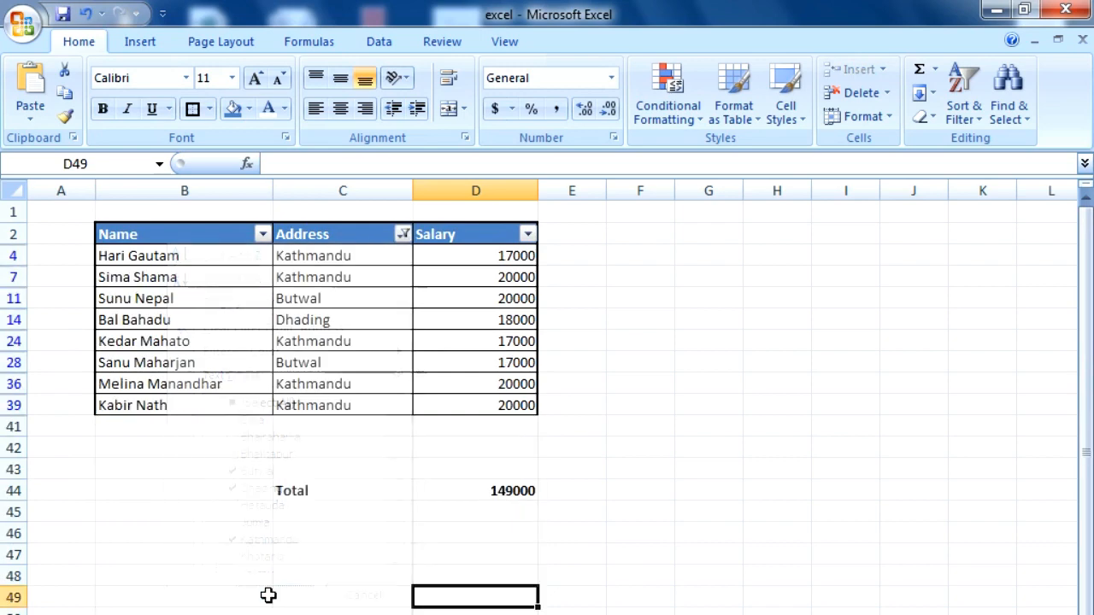
pyautogui.click(484, 494)
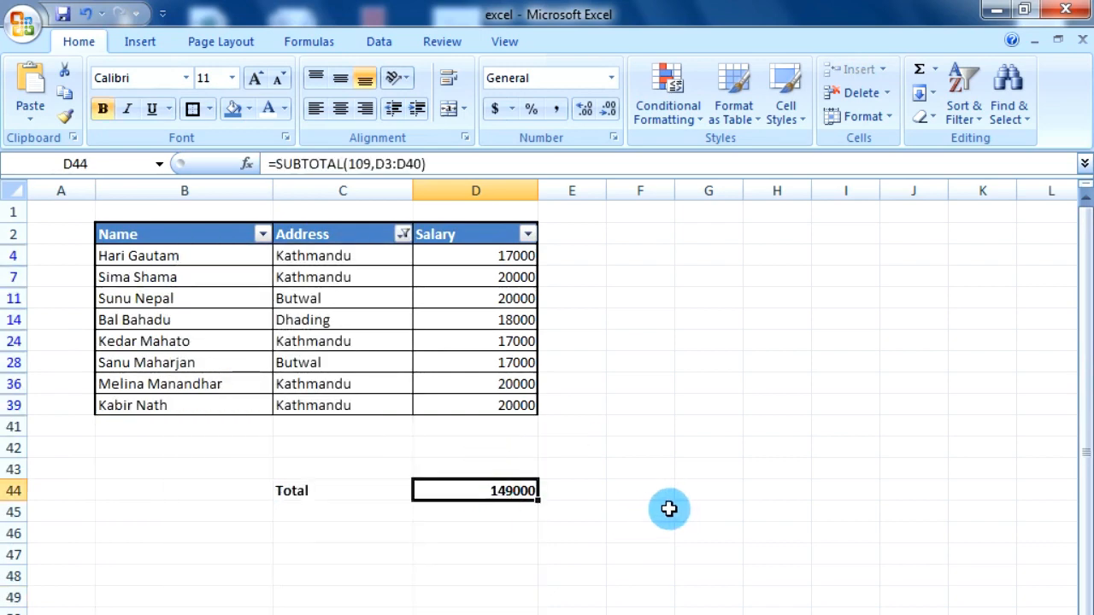
pyautogui.click(716, 365)
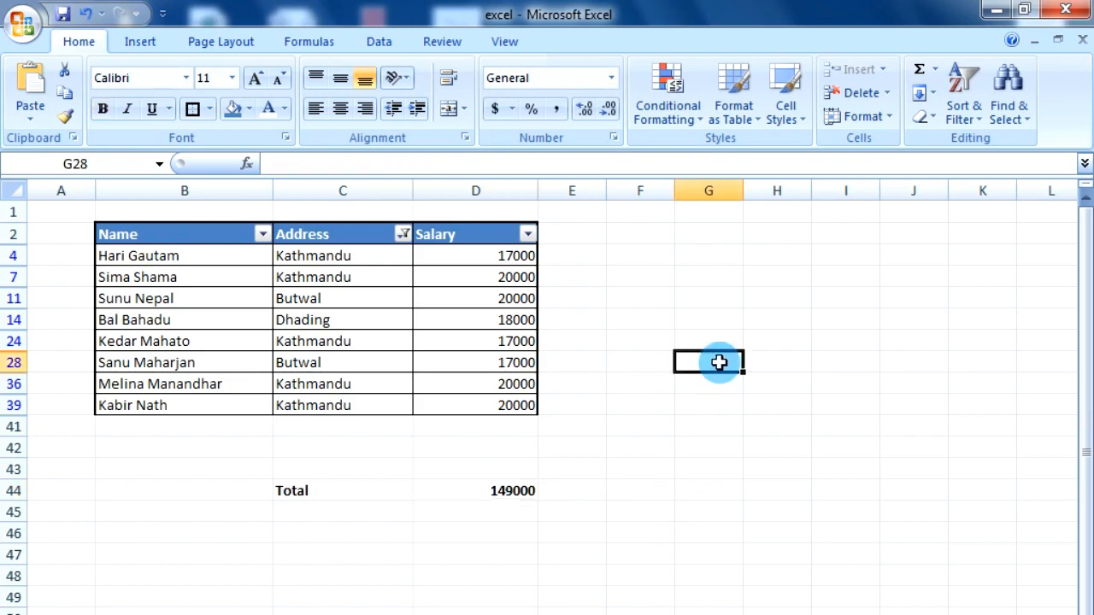